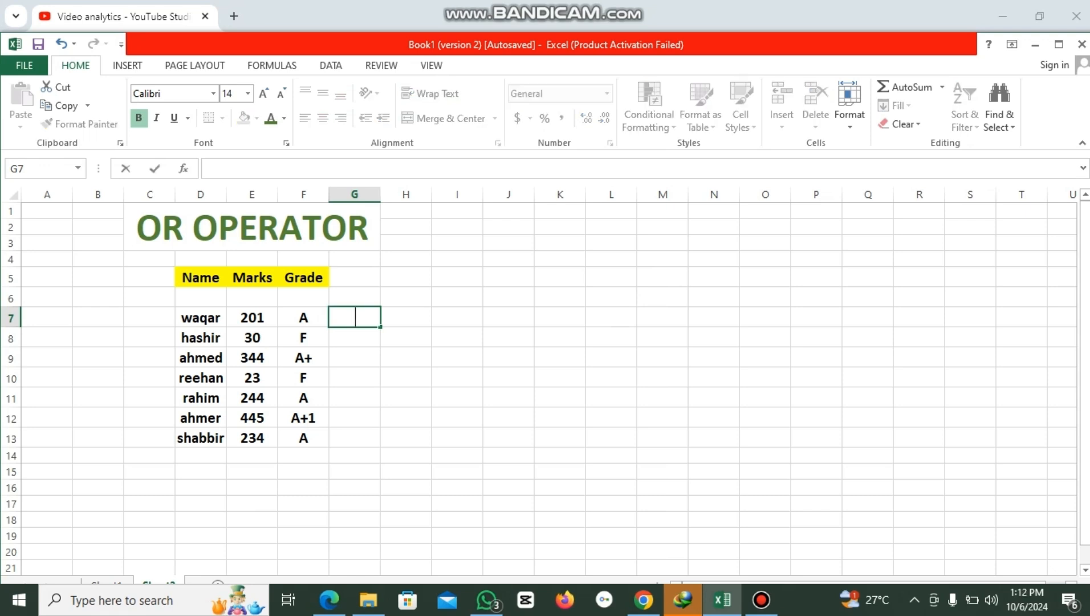
Start an OR formula in G7 whose first condition tests whether D7 equals the first student's name.
type("=or")
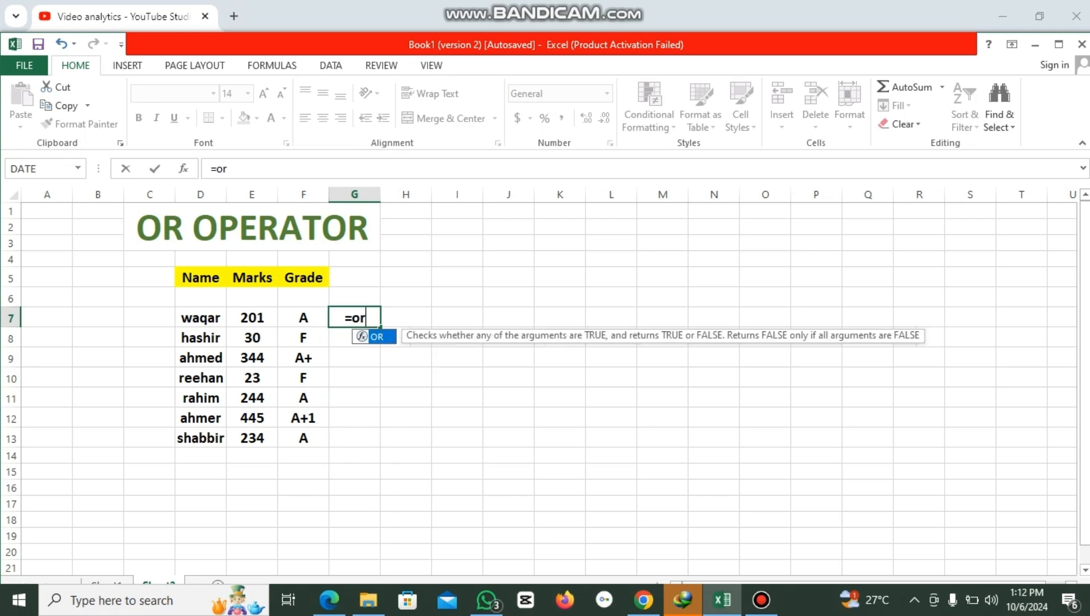
key("Tab")
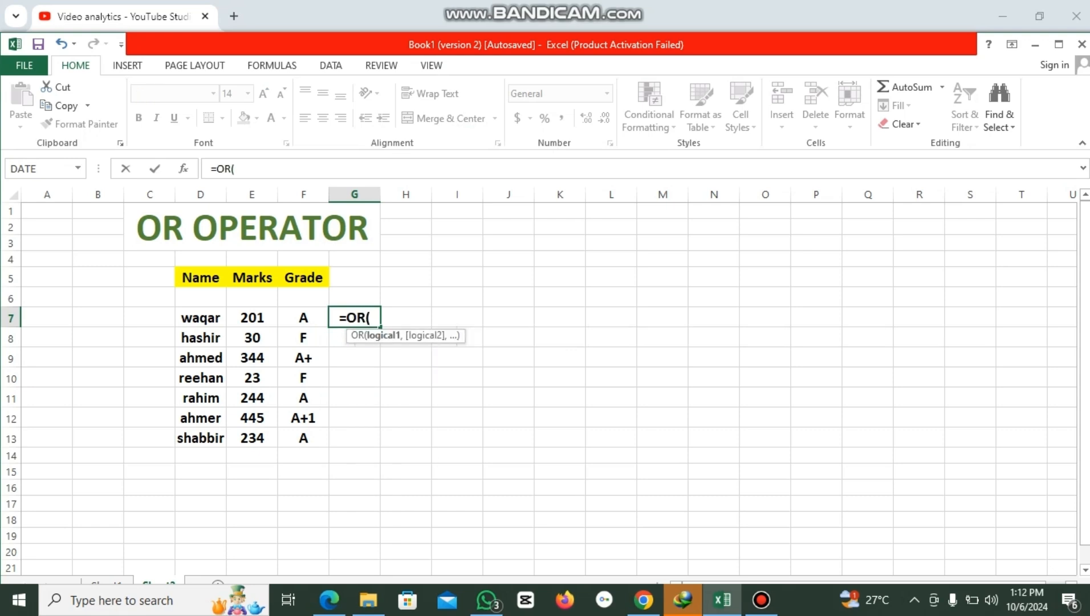
key("Left")
key("Left")
key("Left")
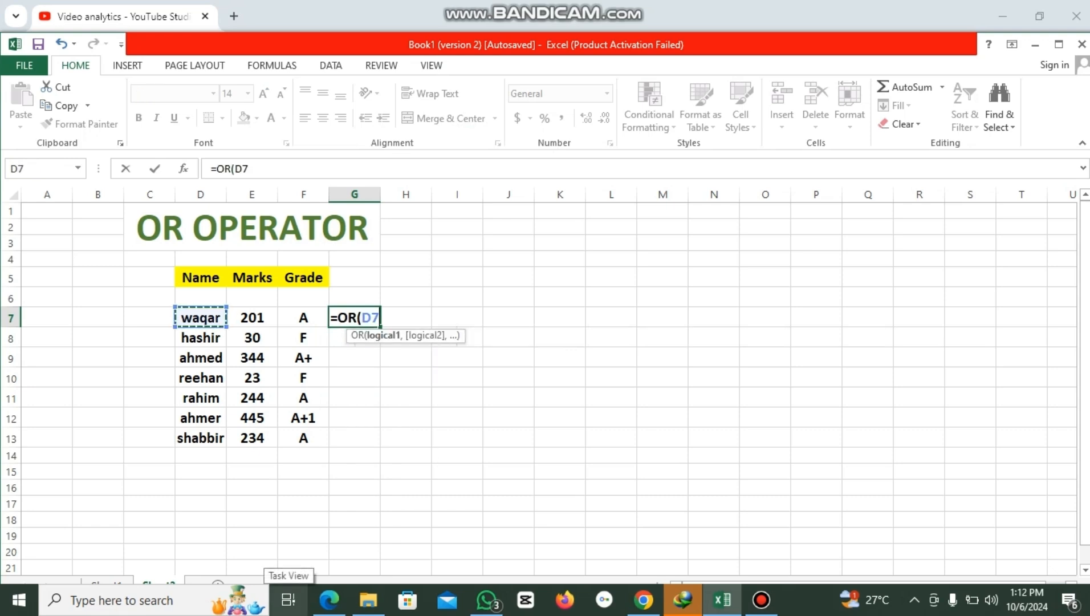
type("=")
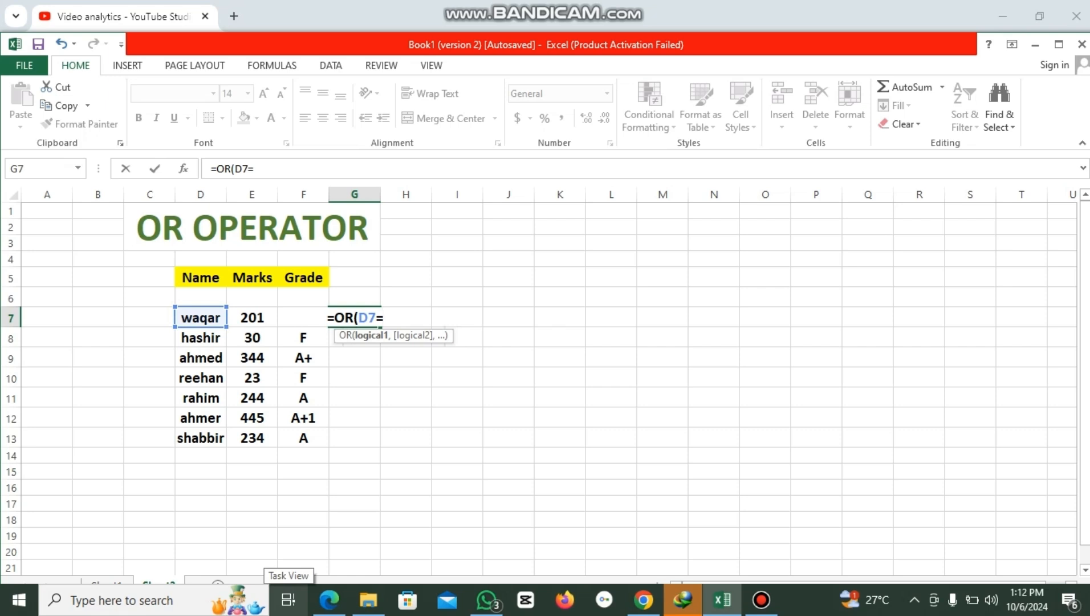
type("\"")
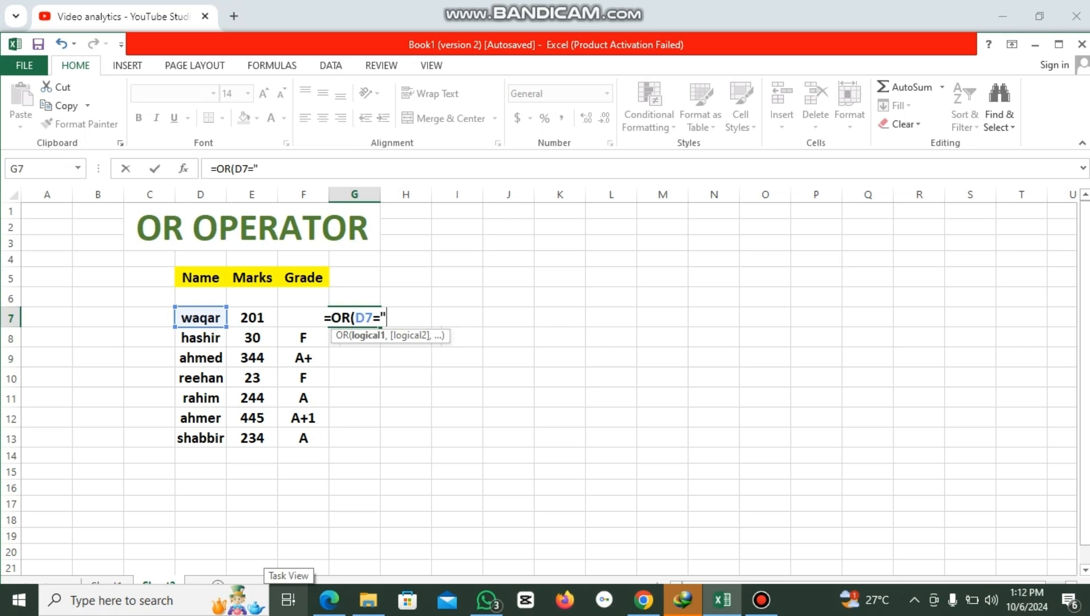
type("waqar")
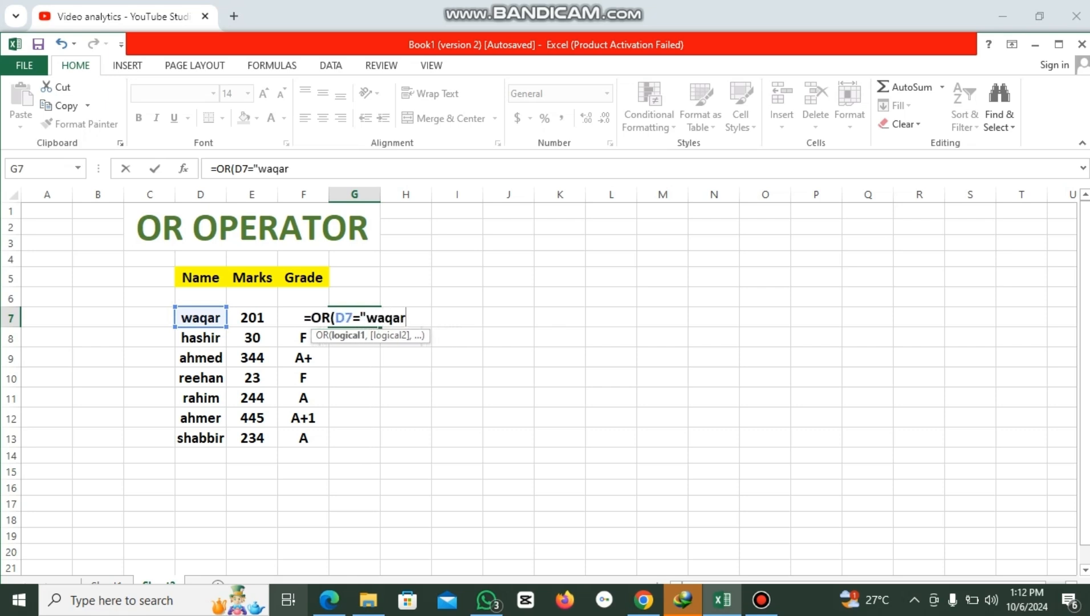
type("\" ,")
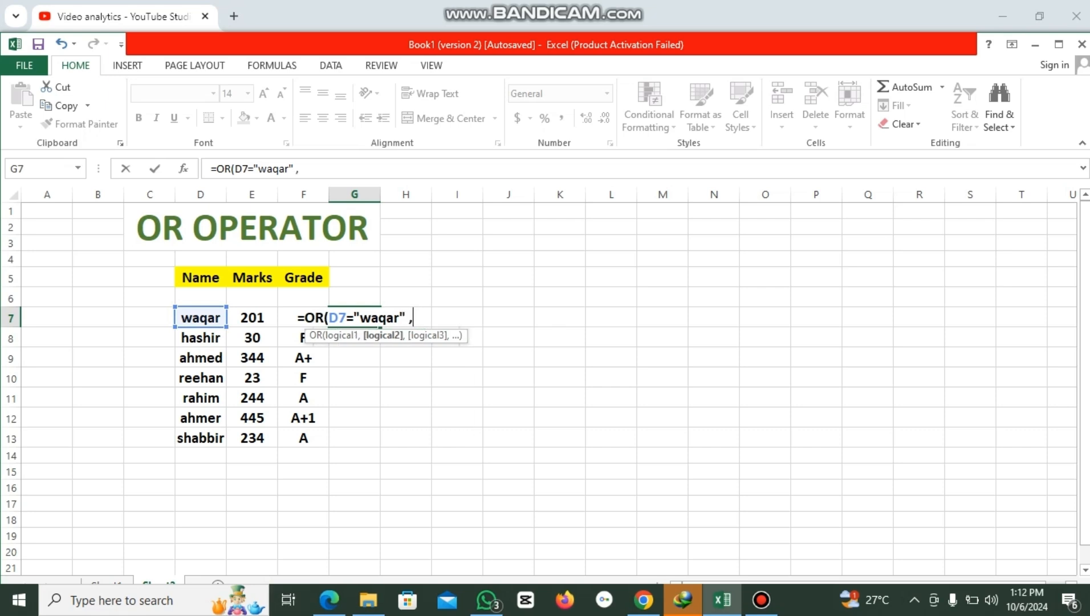
Complete the OR formula in G7 with the second condition E7>200.
left_click(252, 318)
type(">")
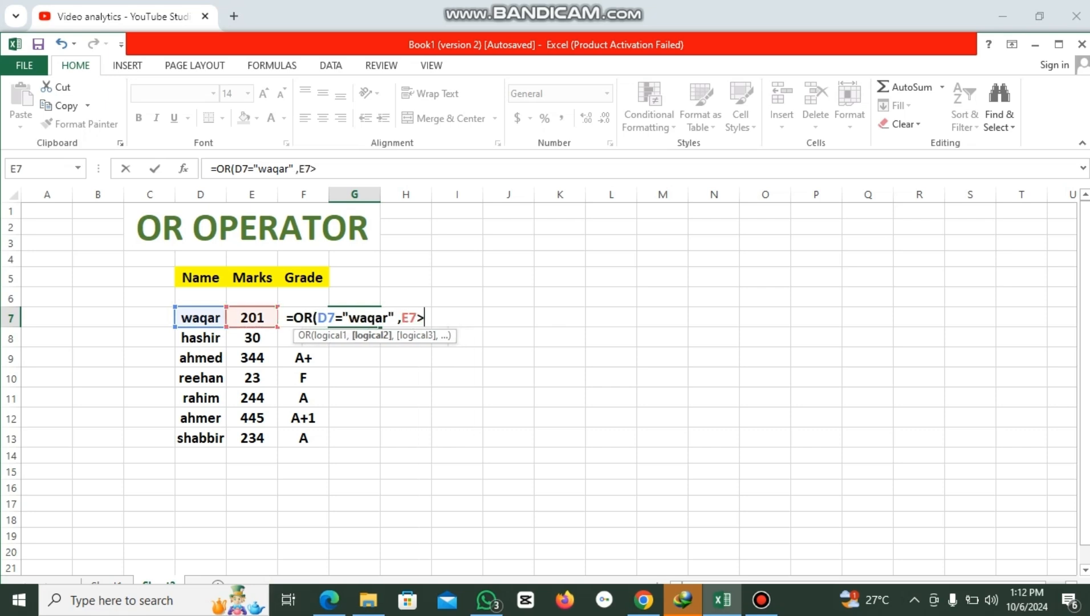
type("200")
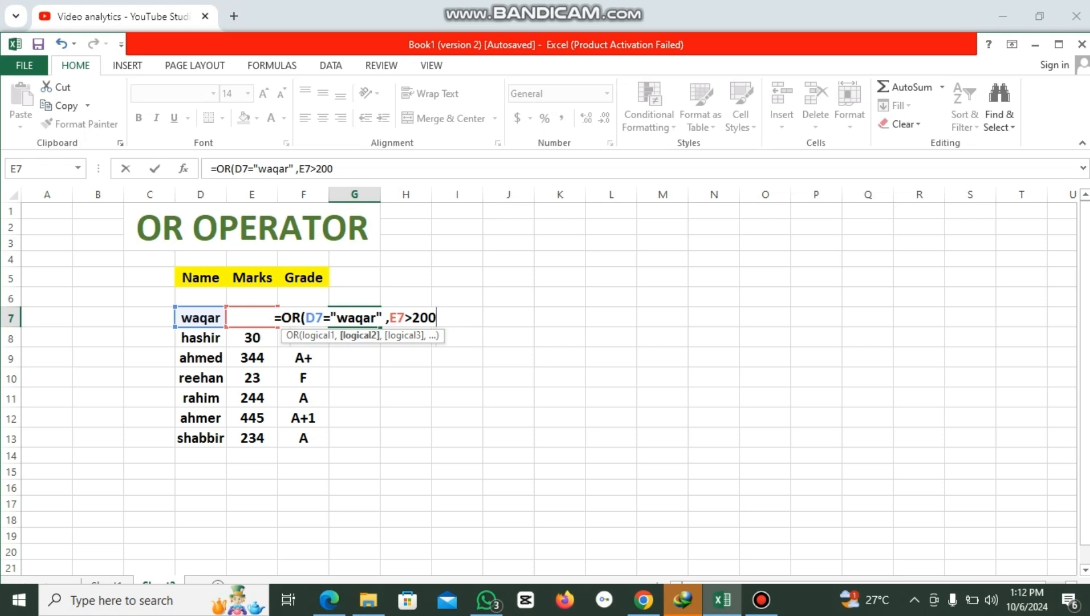
type(")")
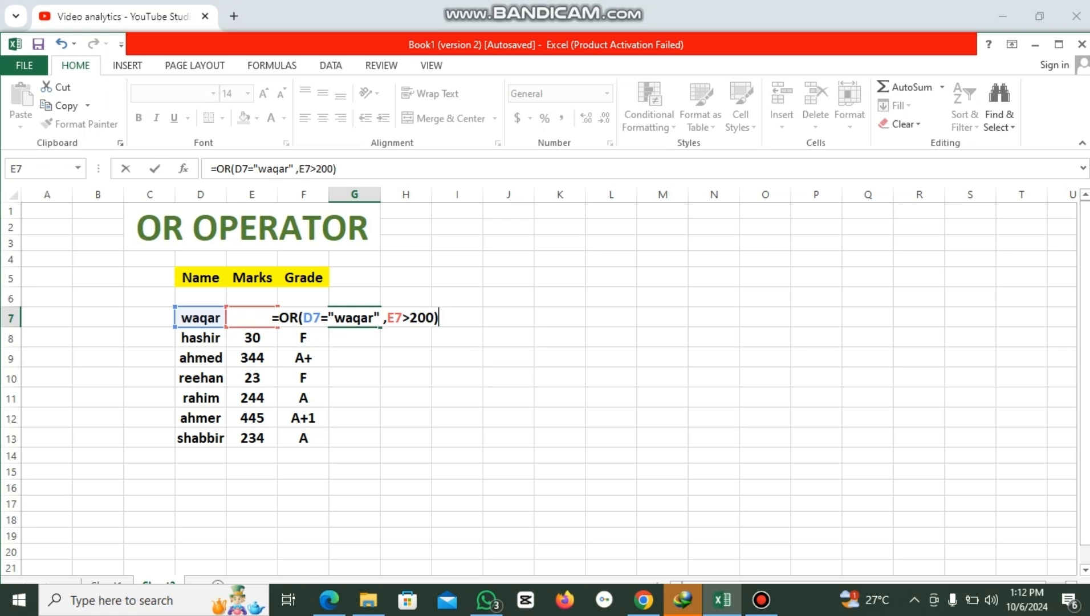
key("Return")
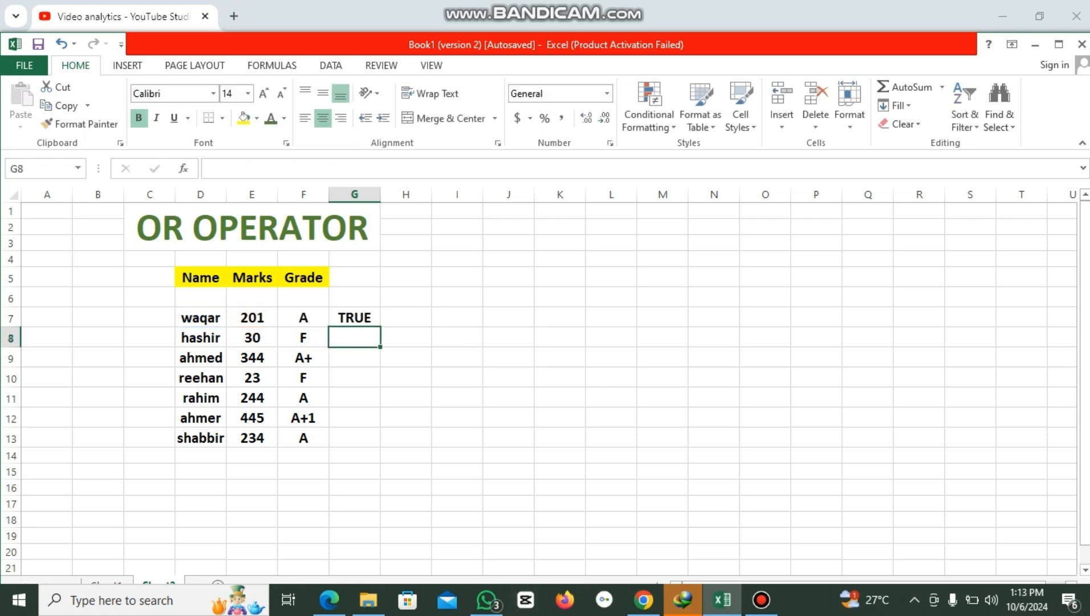
Review the name and marks conditions inside the OR formula in G7.
double_click(355, 318)
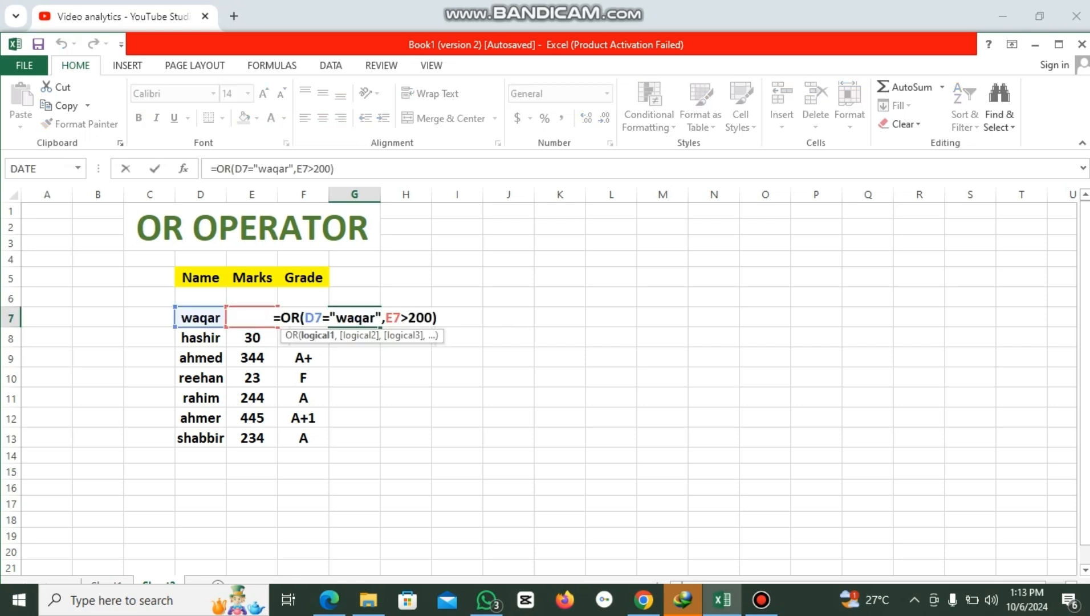
double_click(355, 318)
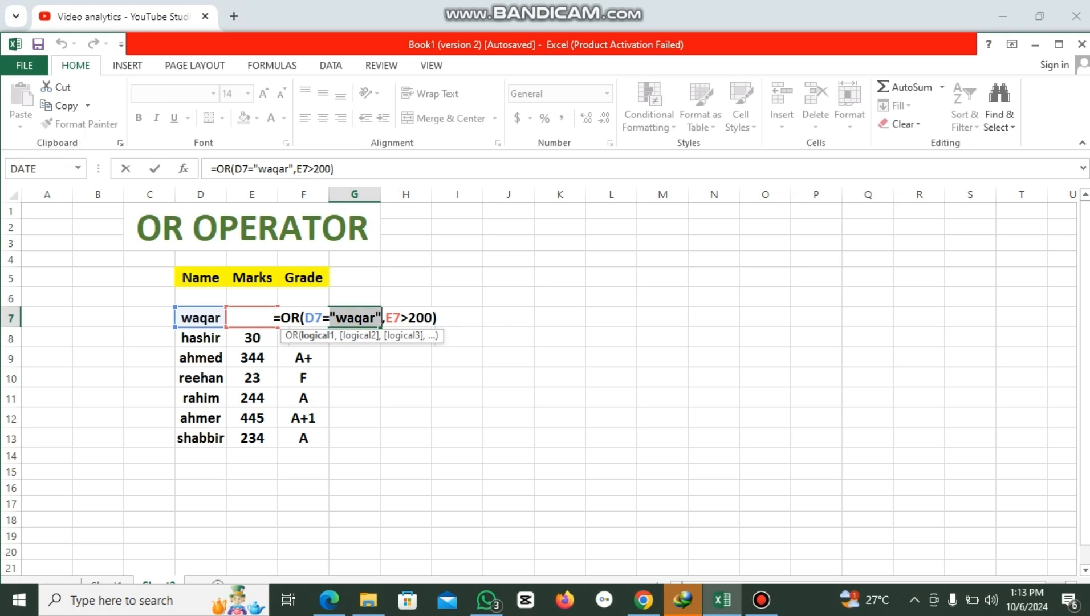
double_click(421, 318)
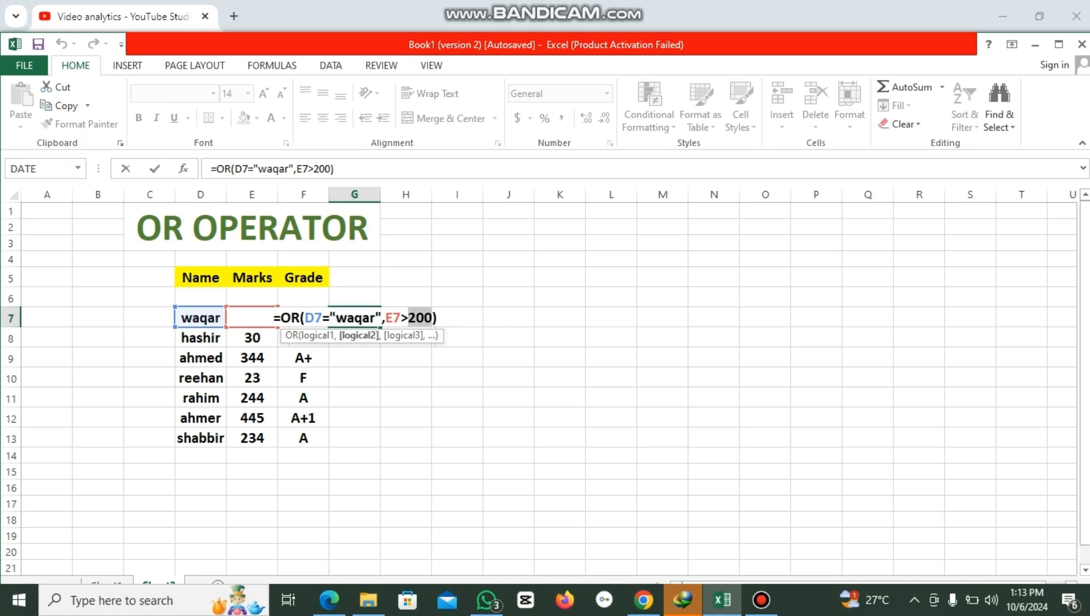
key("Return")
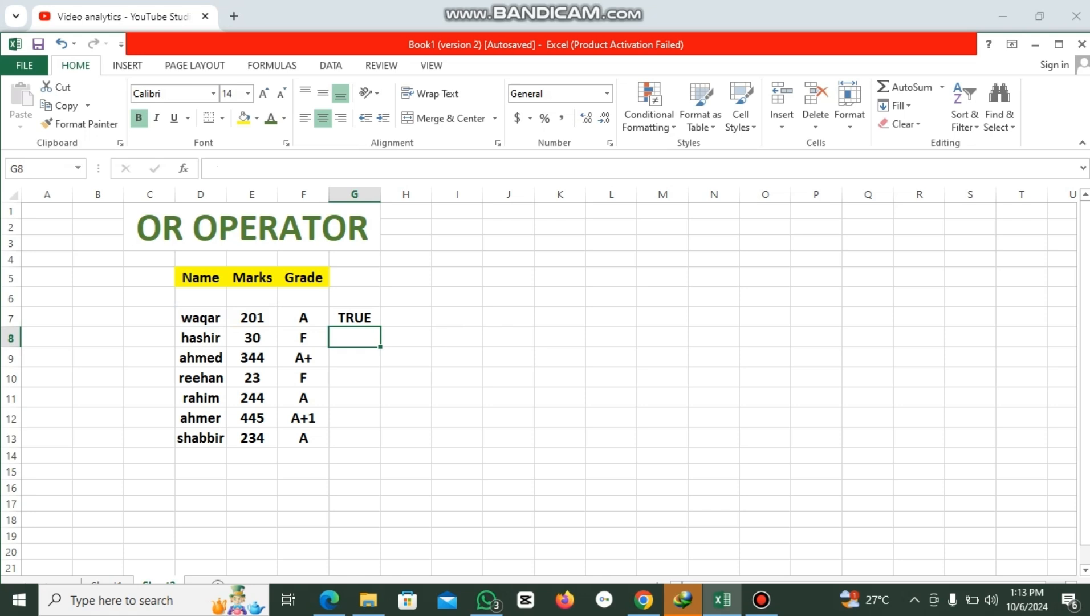
Replace the student name in D7 with the name listed in D8.
left_click(215, 316)
key("BackSpace")
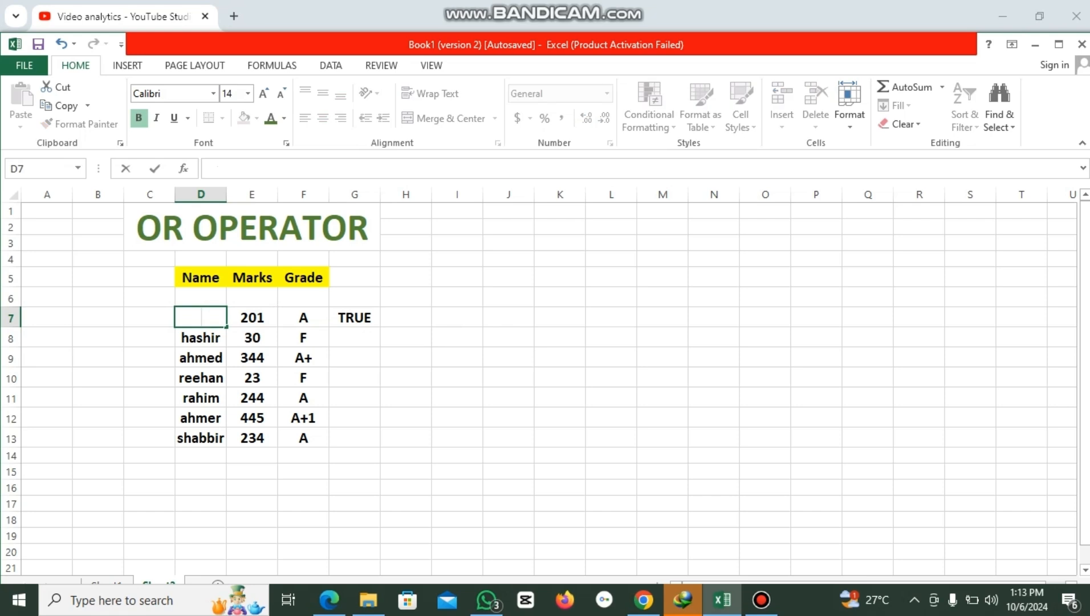
type("hashir")
key("Return")
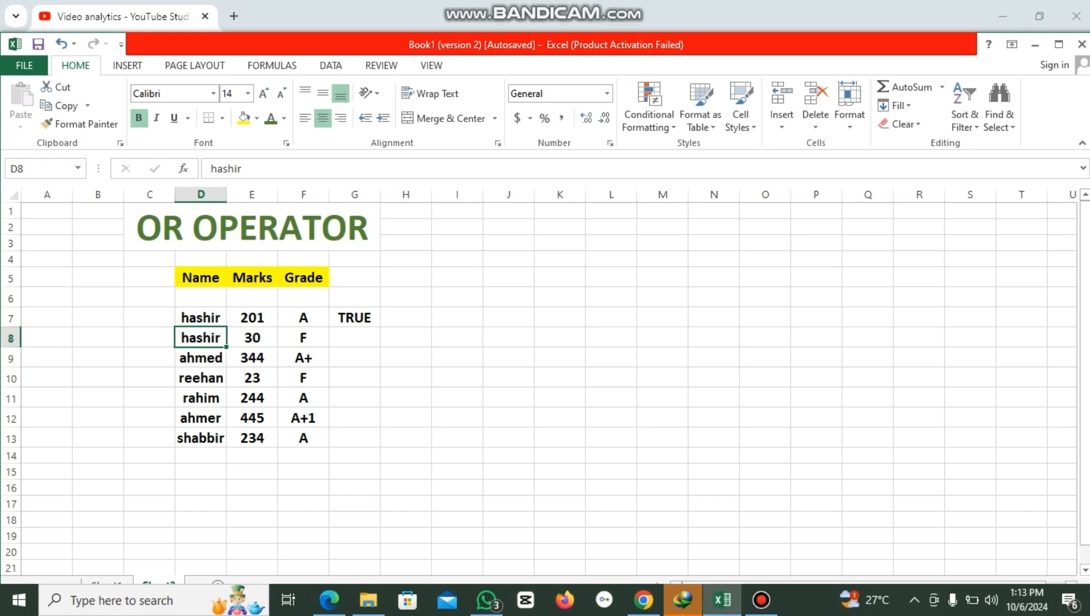
left_click(201, 317)
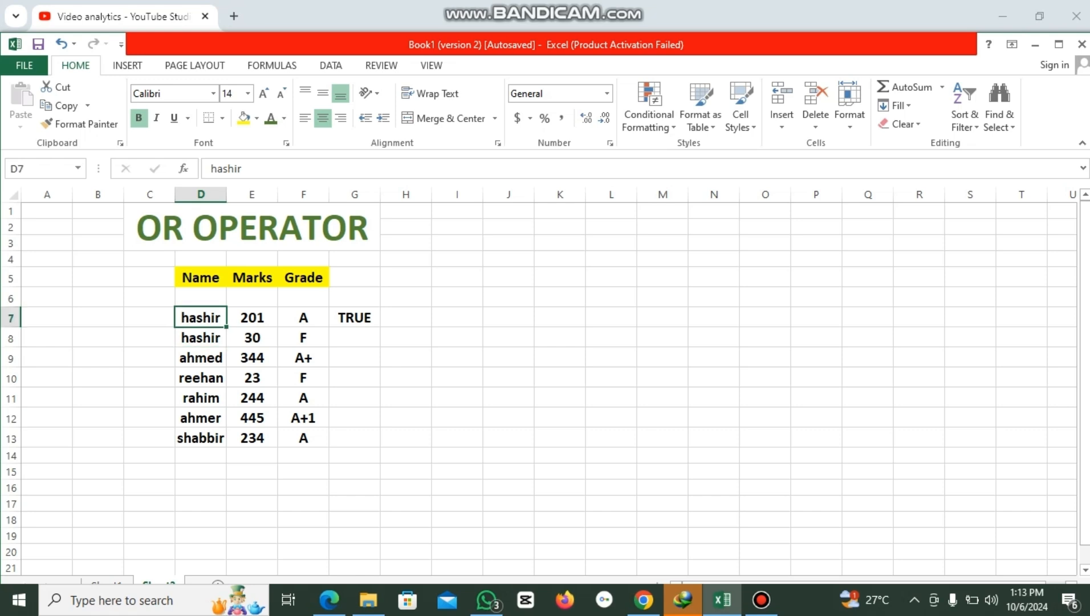
left_click(252, 318)
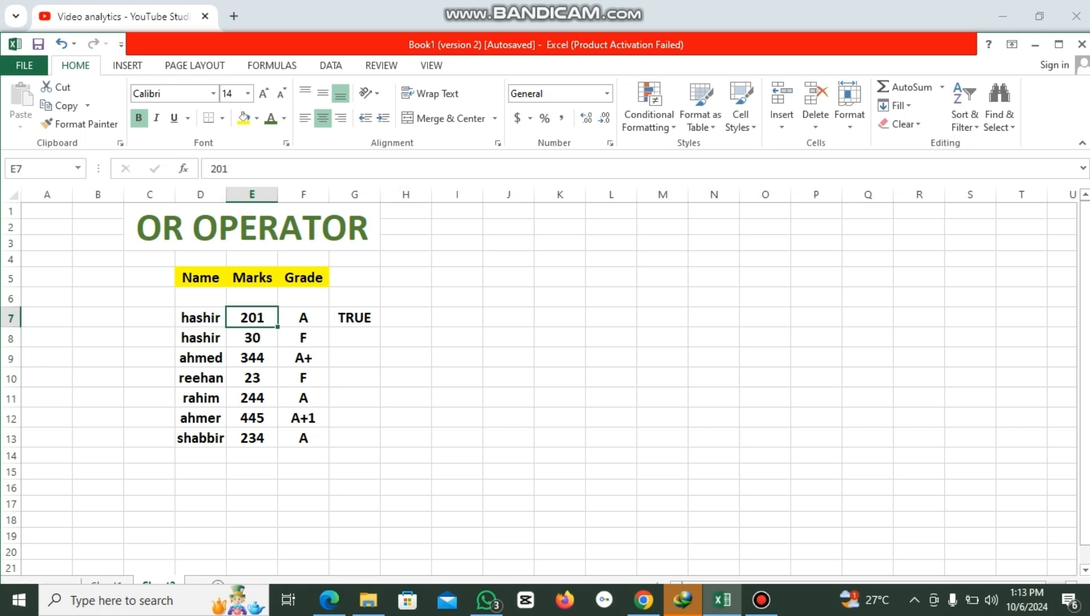
left_click(201, 318)
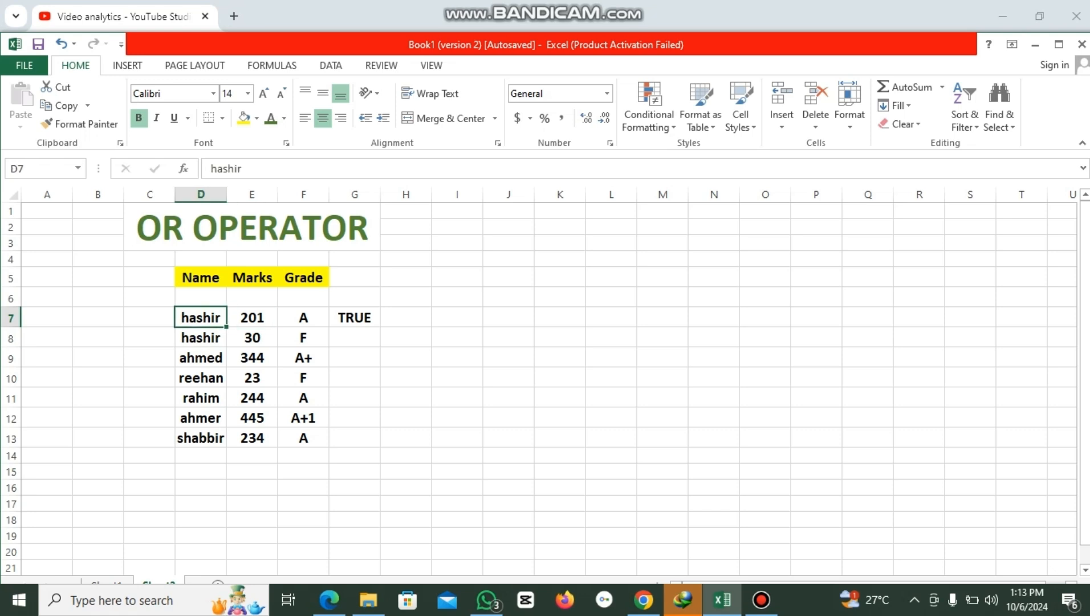
left_click(252, 317)
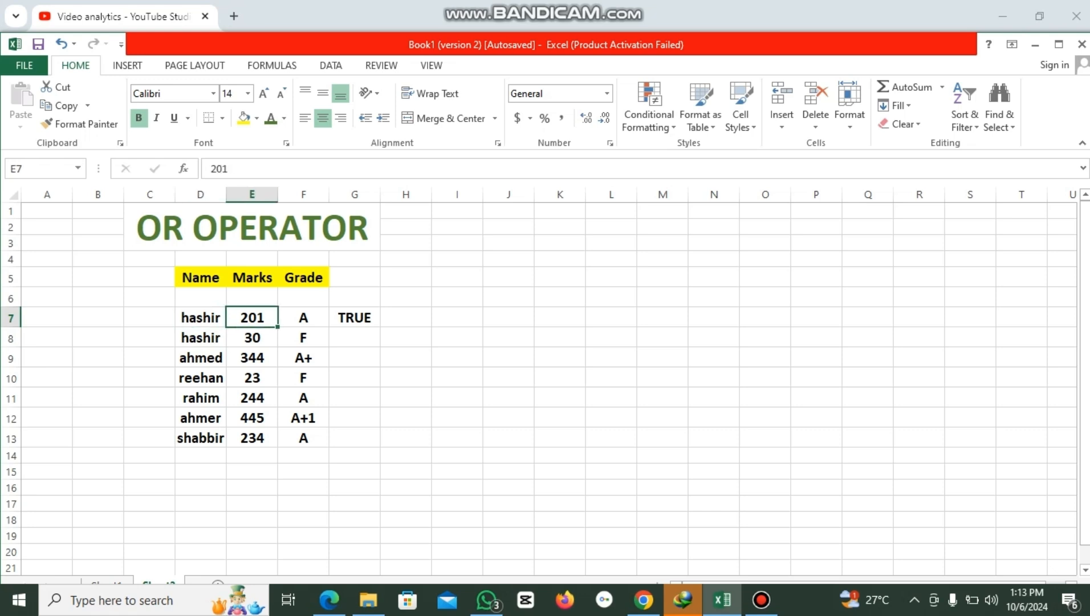
left_click(355, 338)
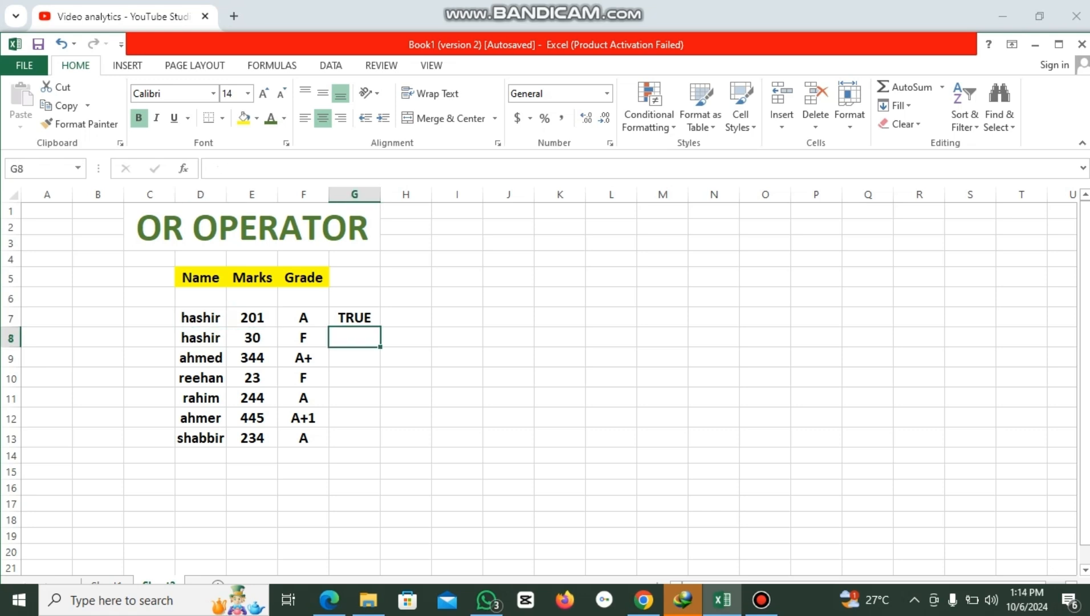
Set the first student's marks in E7 to 150.
left_click(252, 318)
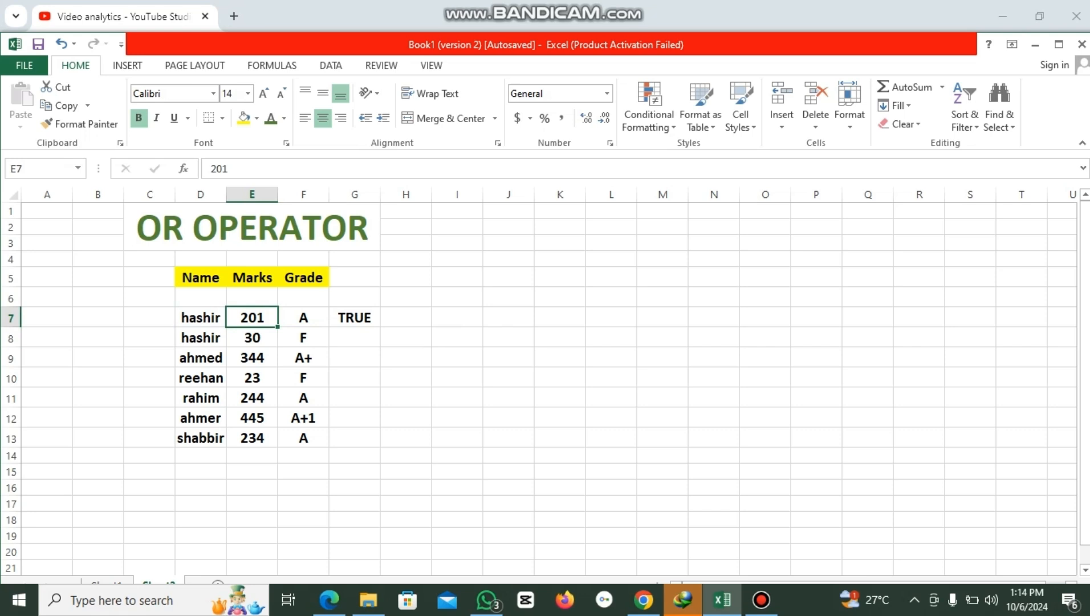
key("BackSpace")
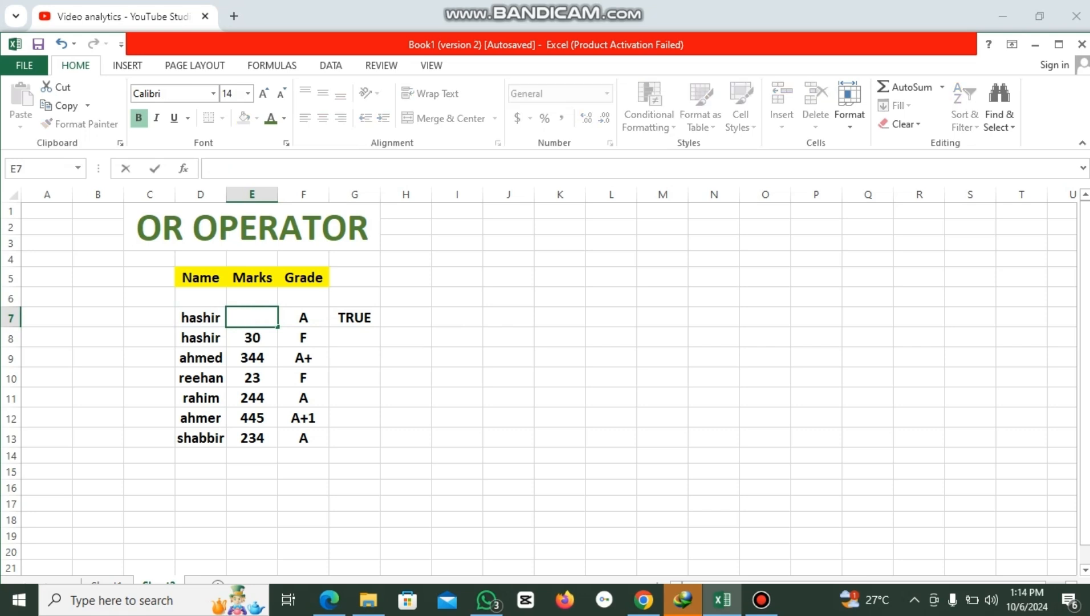
type("150")
key("Return")
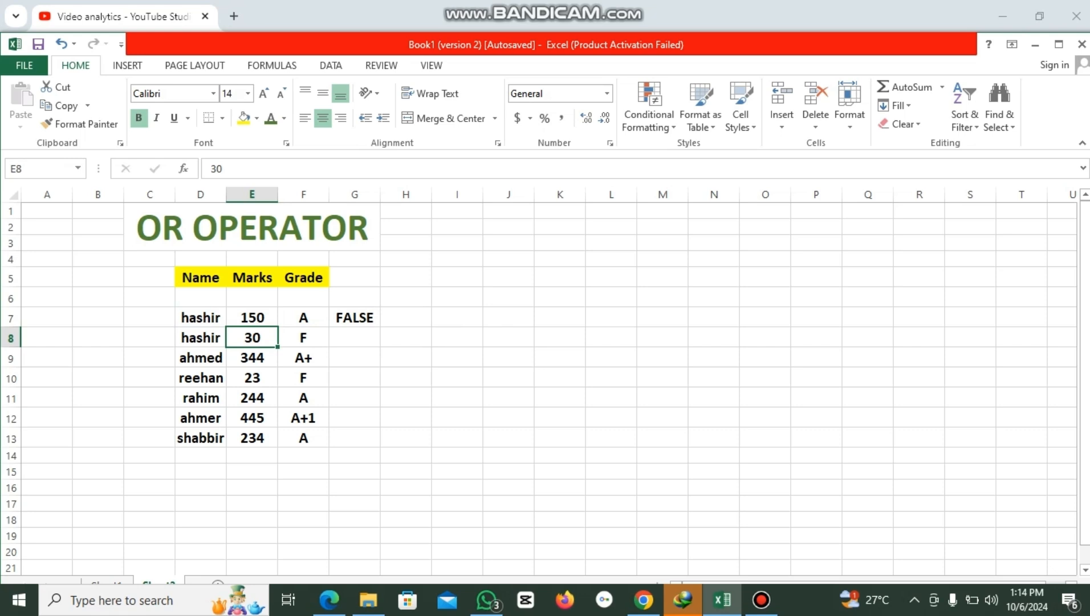
Delete the OR formula from G7.
left_click(201, 318)
left_click(252, 318)
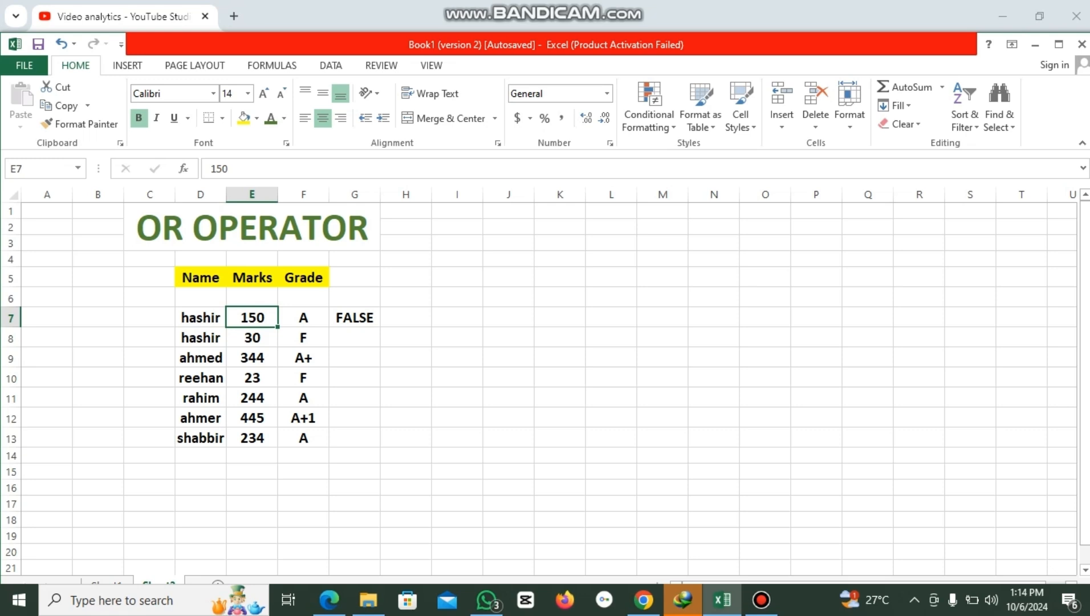
left_click(355, 317)
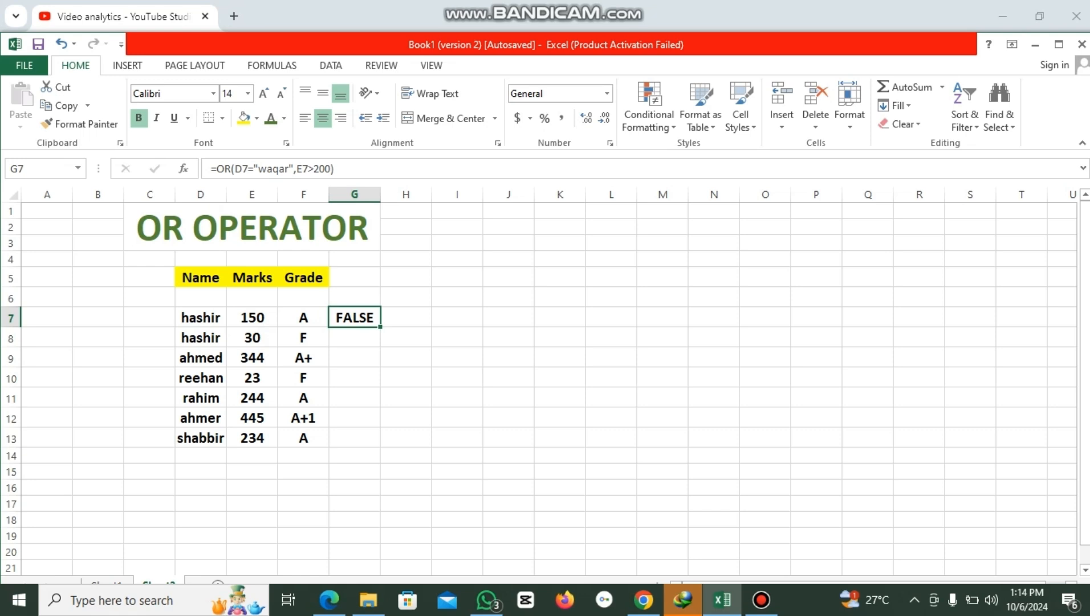
key("Delete")
key("Down")
key("Up")
Start an OR formula in I7 whose first condition compares D7 with the student name used in the deleted formula.
key("Right")
key("Right")
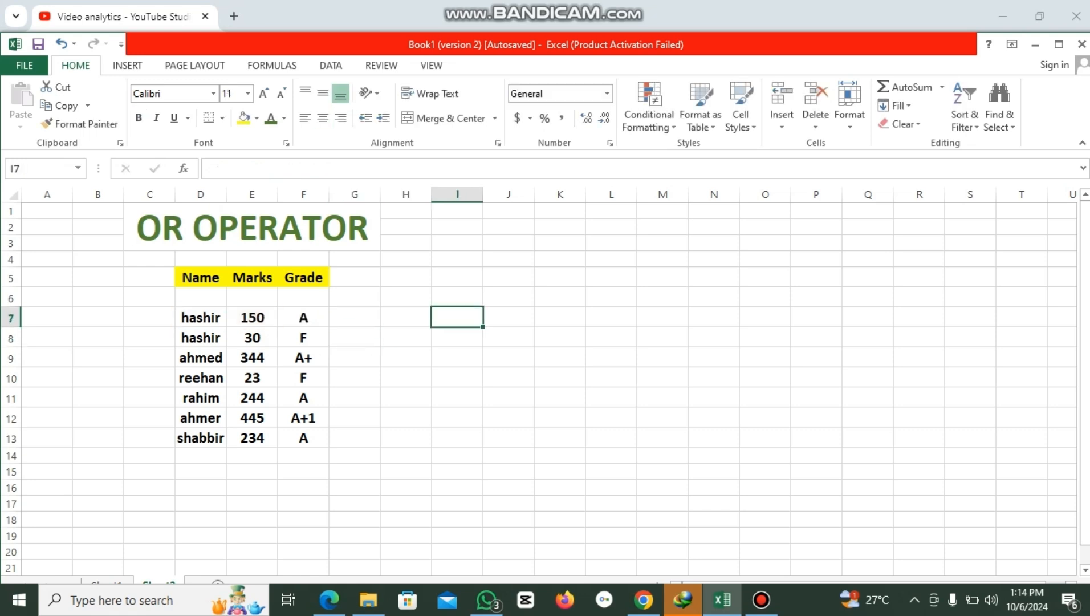
type("=or")
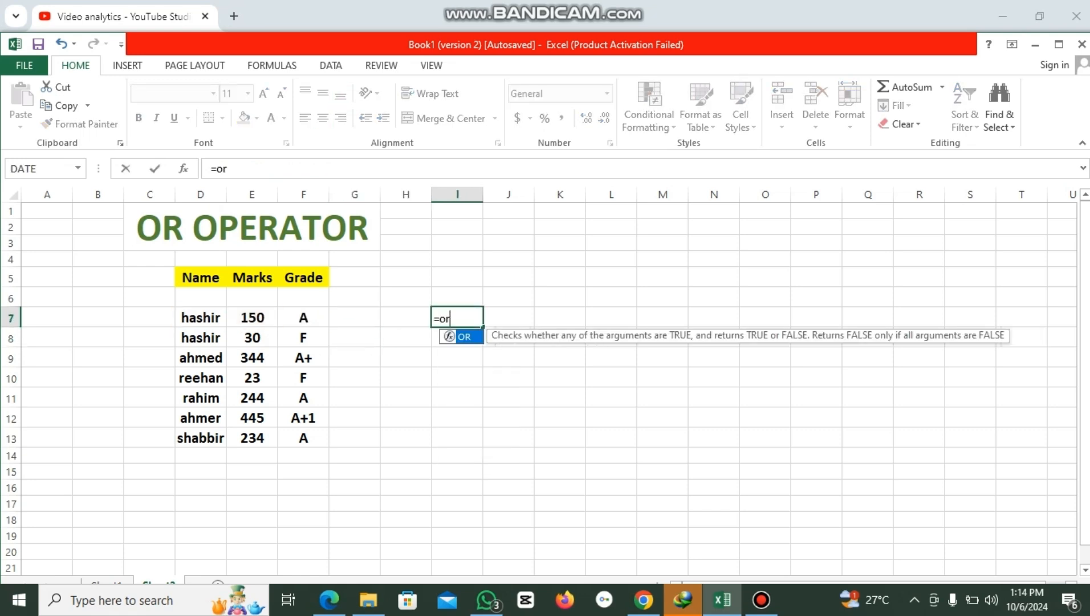
key("Tab")
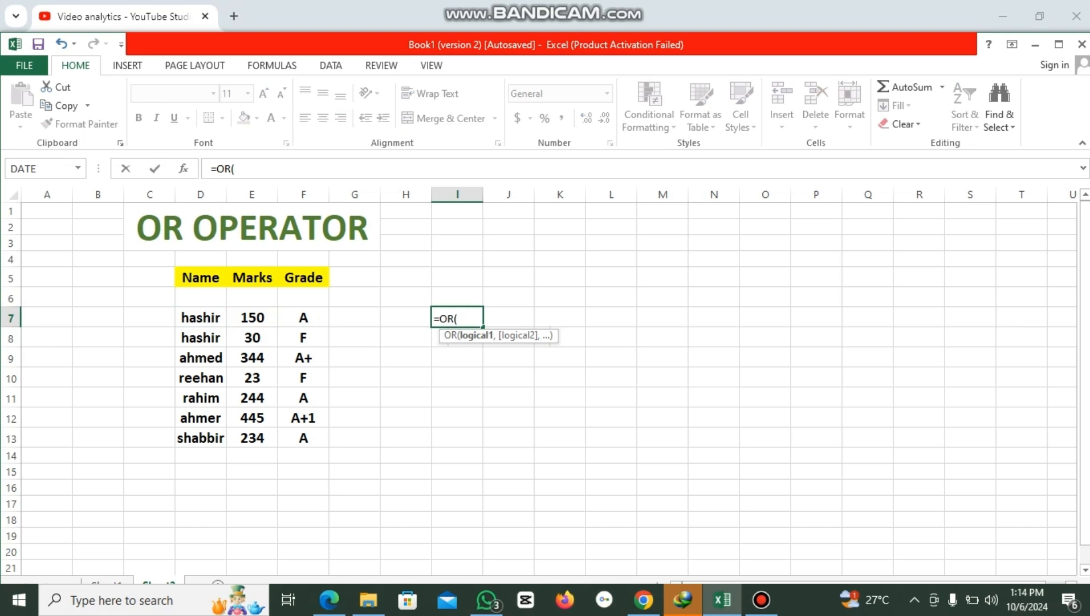
left_click(200, 318)
type("=")
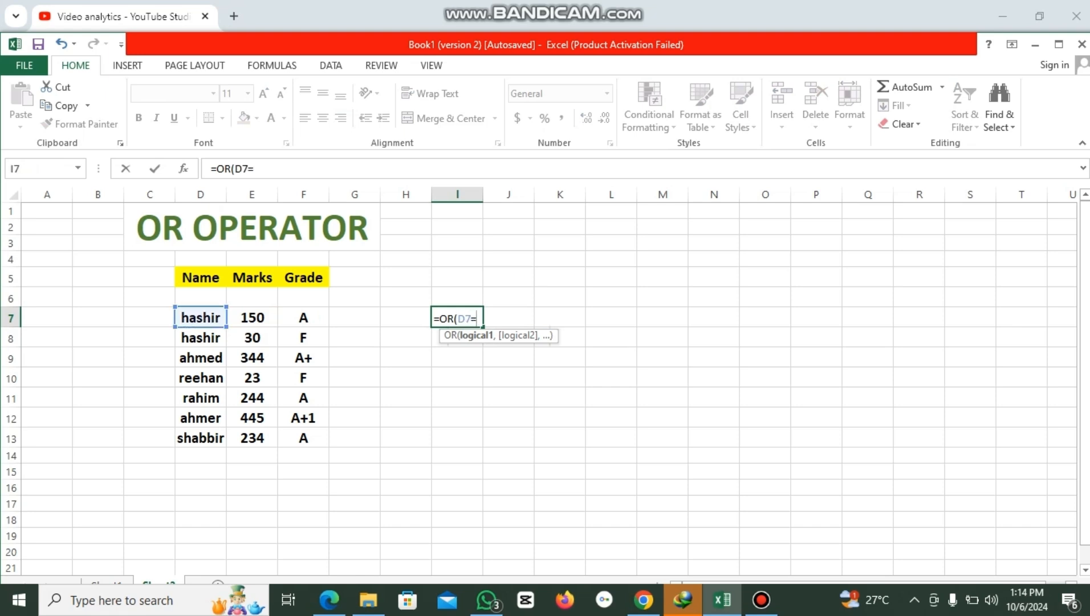
type("\"waqar\" ,")
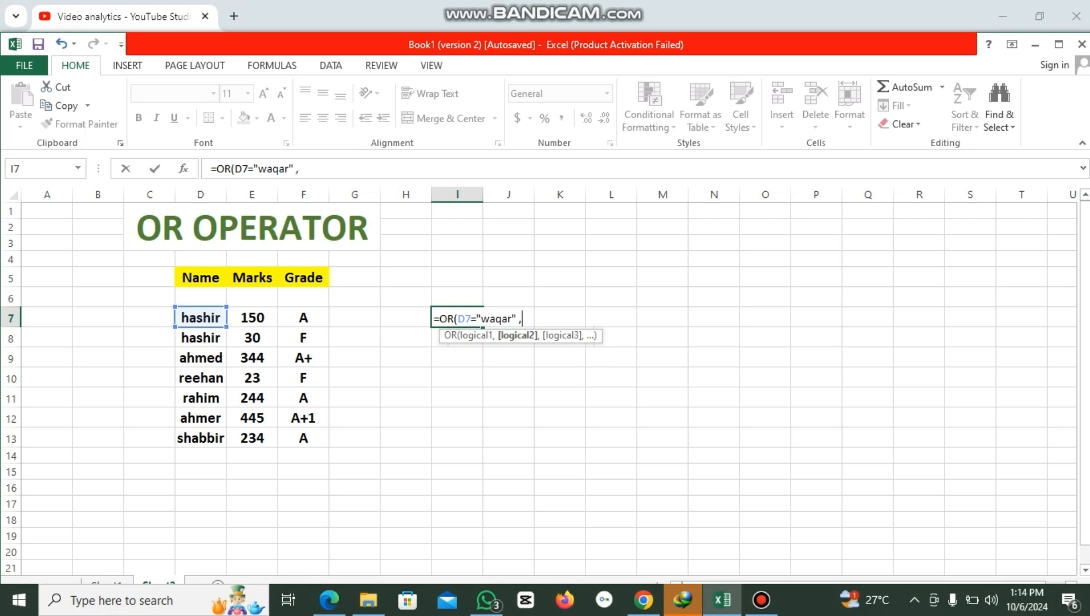
Complete the OR formula in I7 with the further conditions E7>200 and F7="A".
left_click(252, 318)
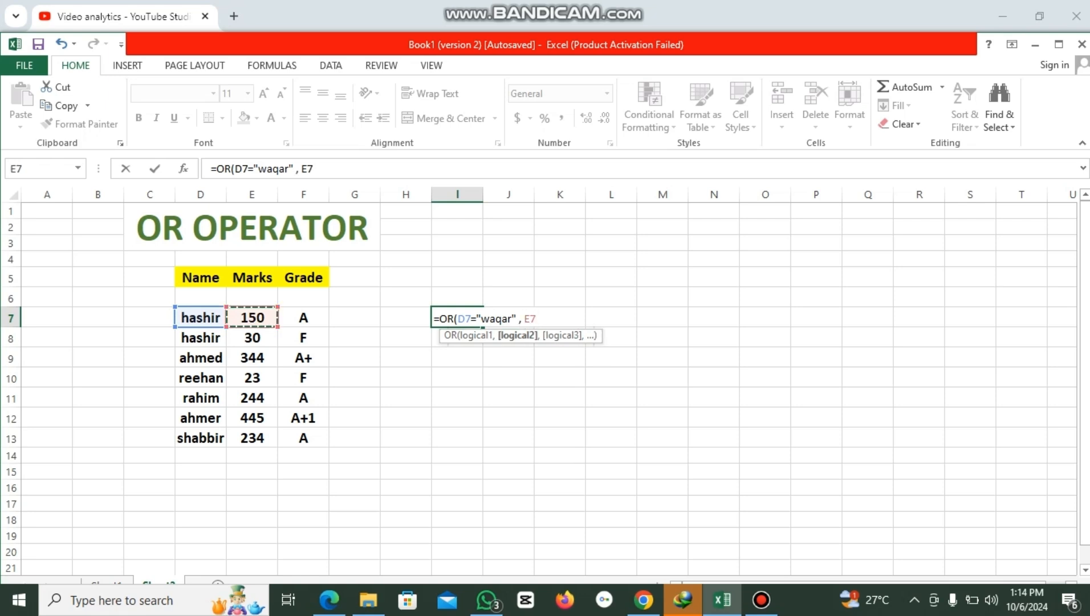
type(">200 ,")
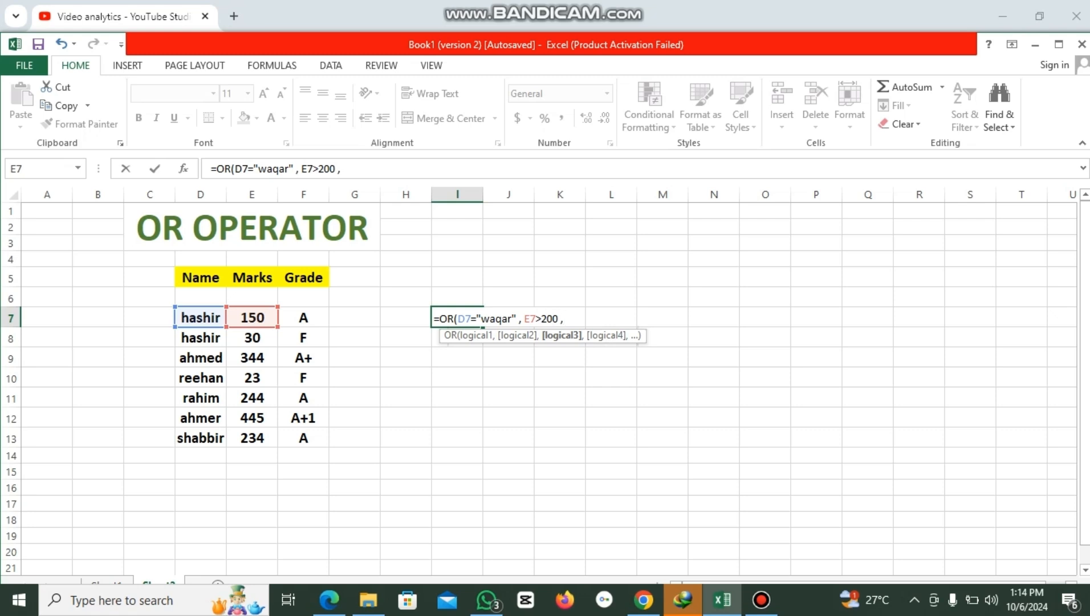
left_click(304, 318)
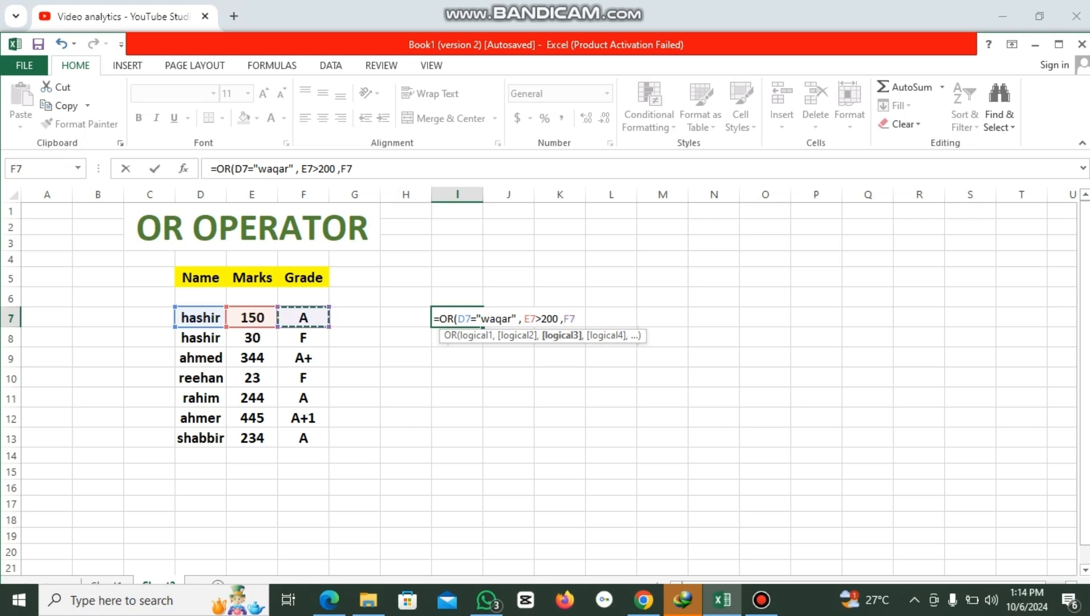
type("=\"A\")")
key("Return")
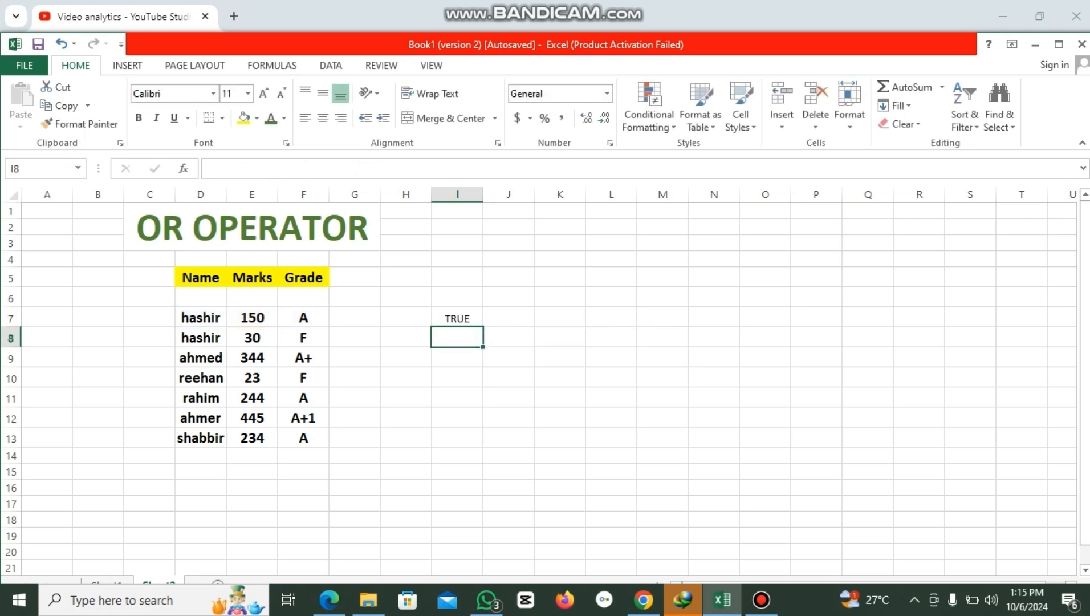
left_click(457, 318)
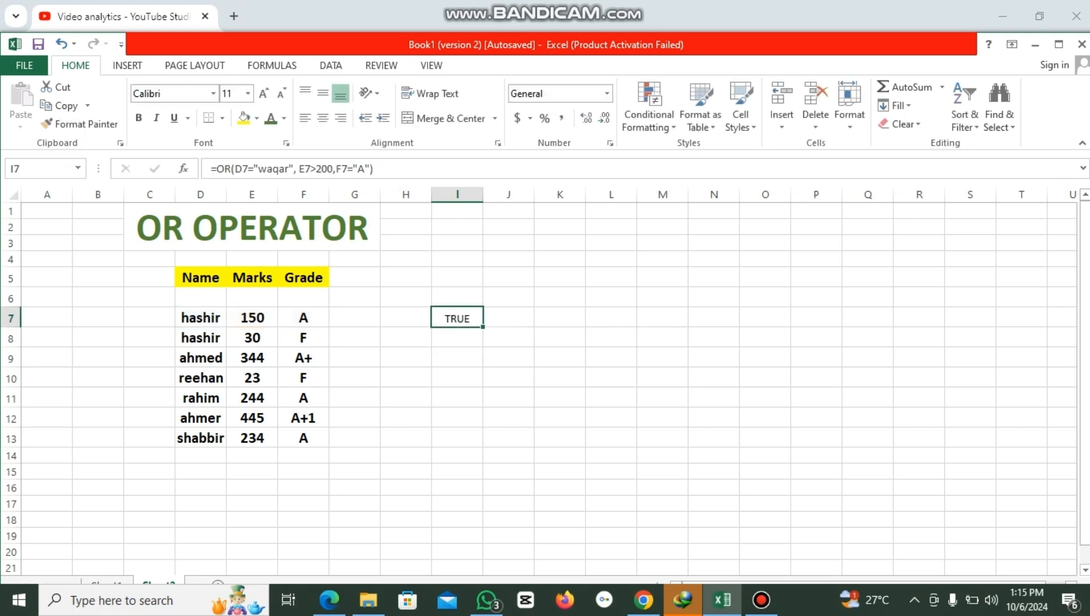
double_click(455, 318)
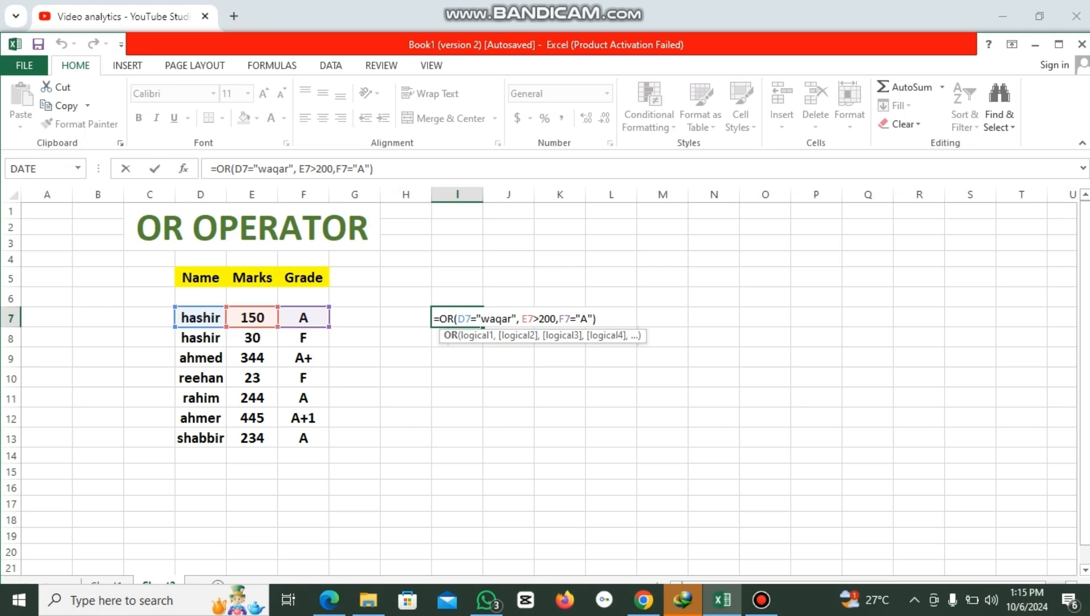
key("Return")
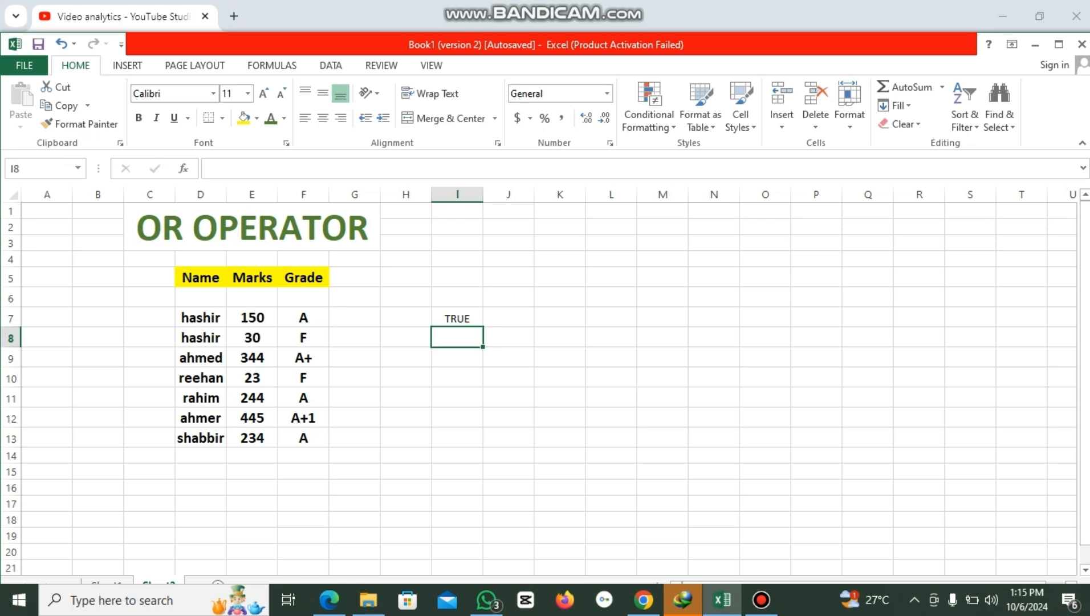
Replace the student name in D7 with the name listed in D9 and set the marks in E7 to 50.
left_click(201, 318)
type("ahmed")
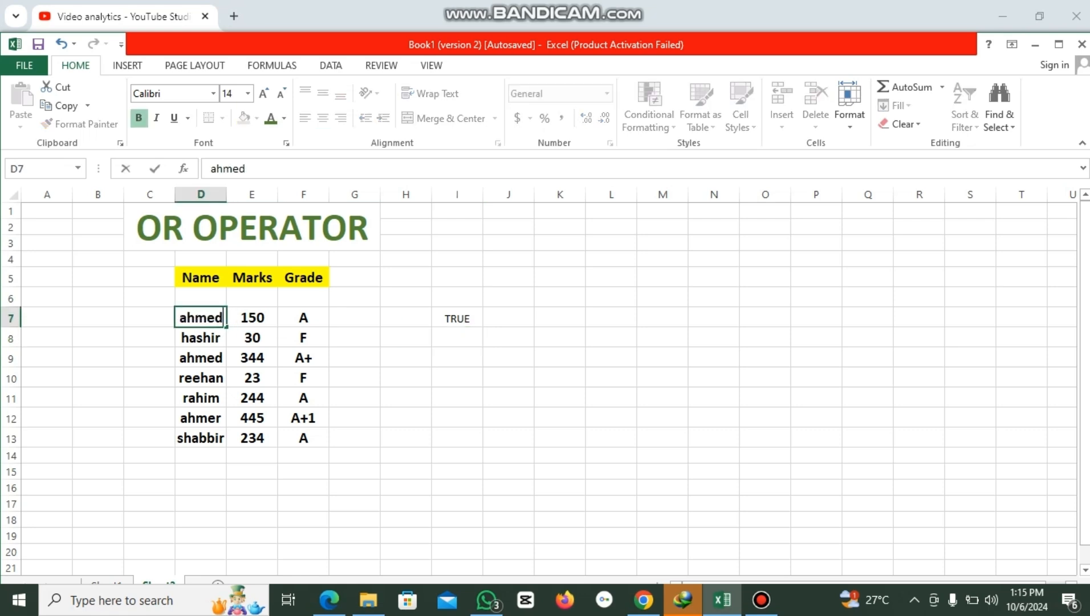
key("Tab")
key("BackSpace")
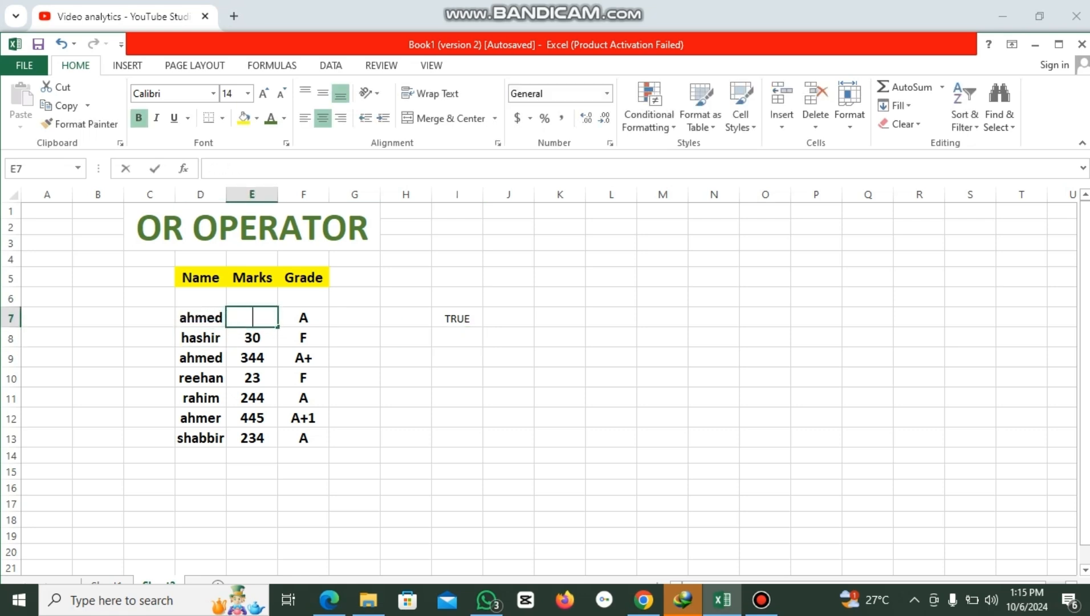
type("50")
key("Return")
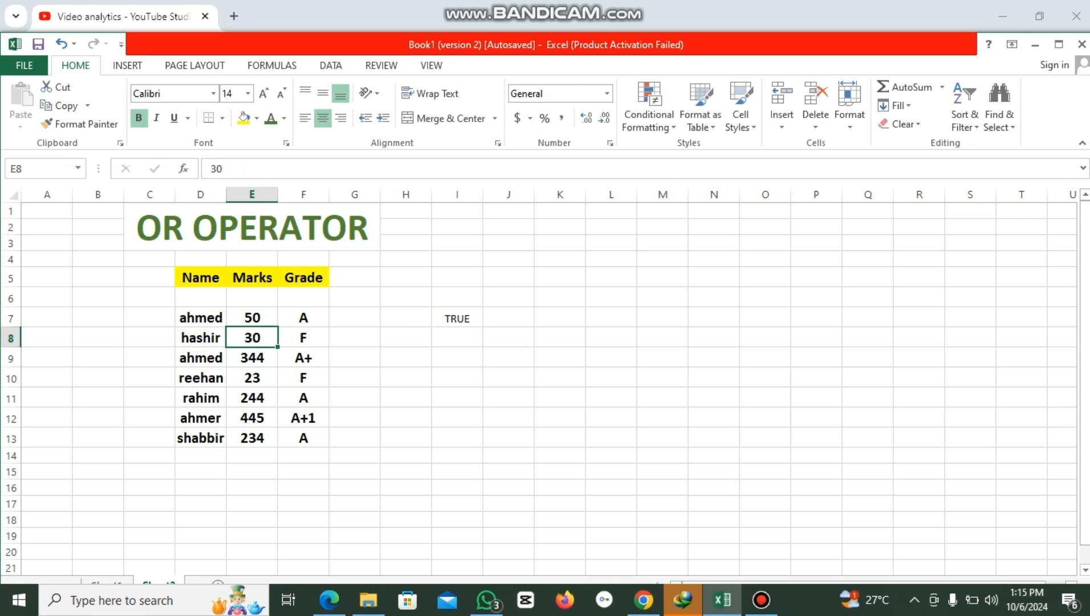
left_click(457, 319)
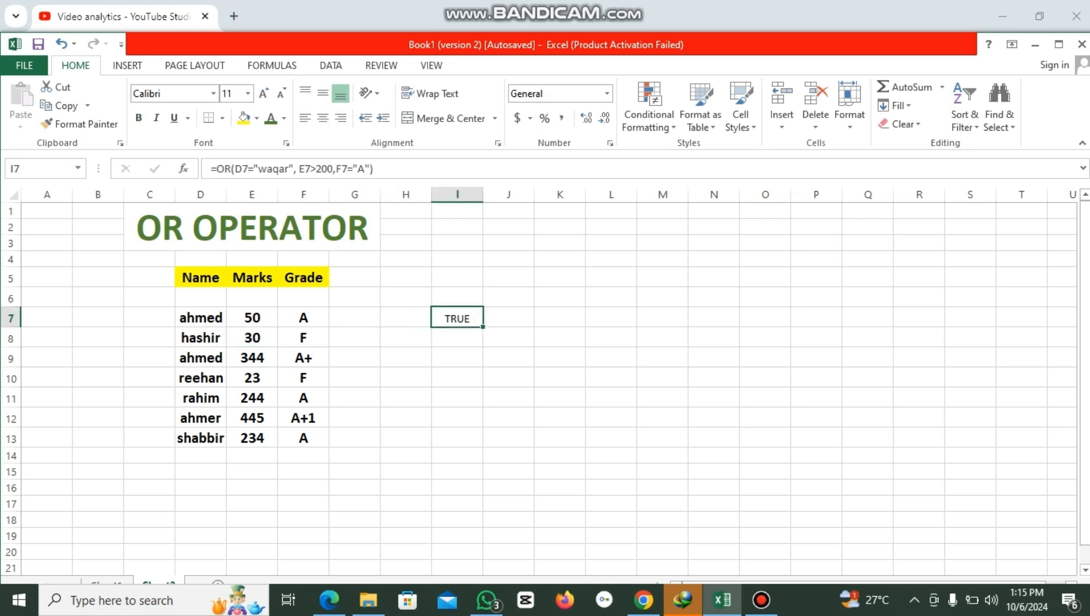
Set the first student's grade in F7 to b and select that student's record in D7:F7.
left_click(303, 318)
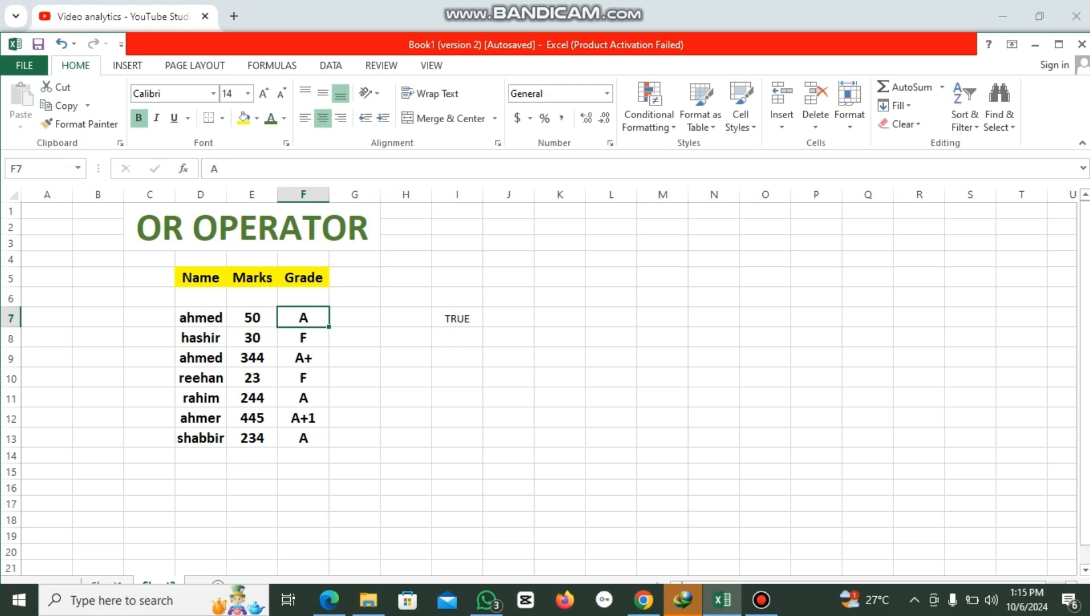
key("BackSpace")
type("b")
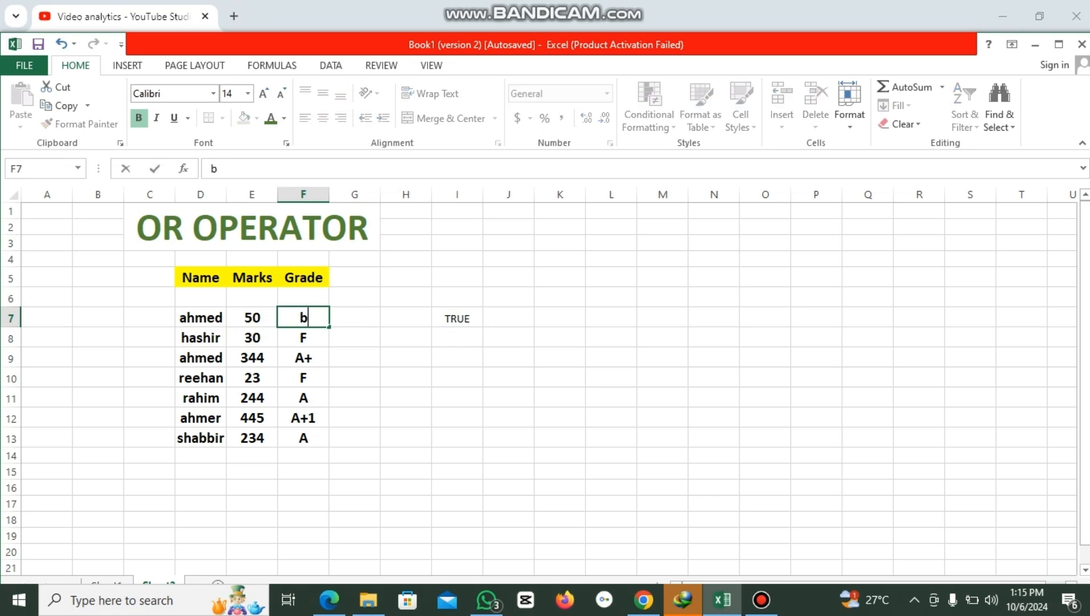
key("Return")
left_click(457, 317)
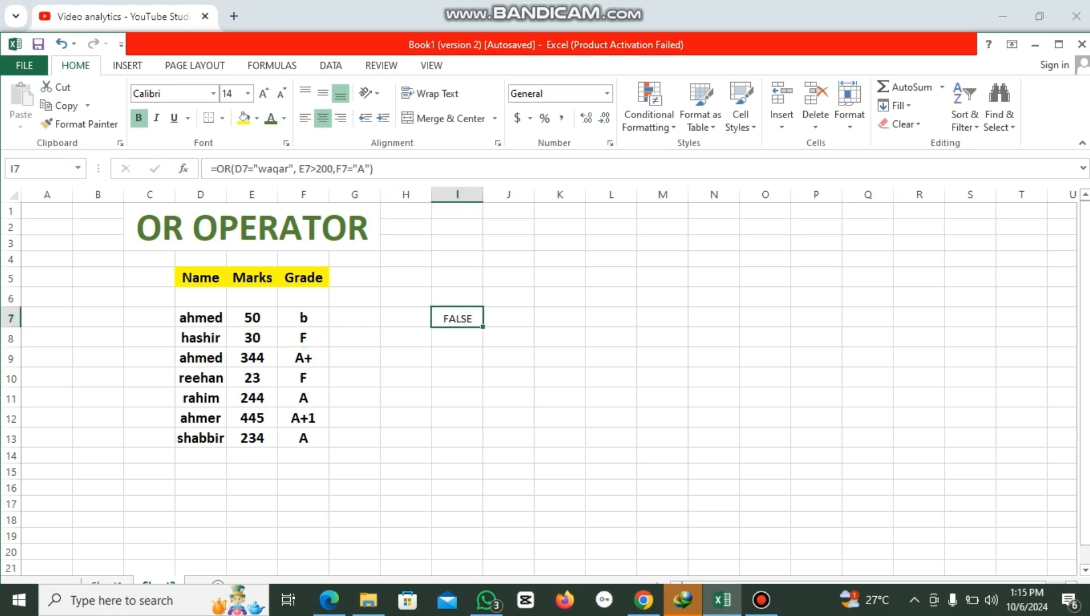
left_click_drag(201, 318, 304, 318)
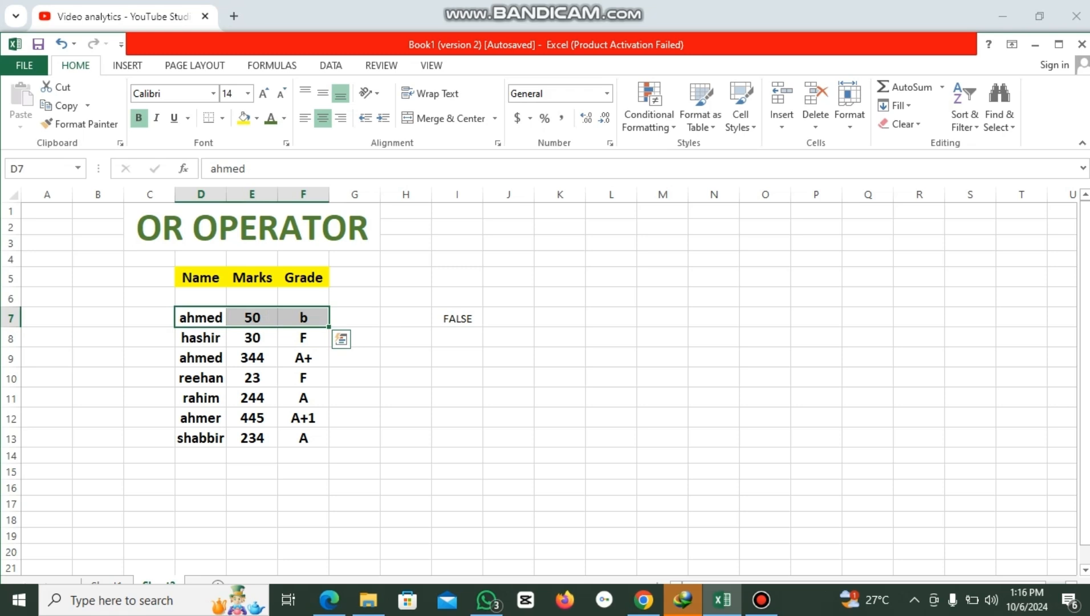
Replace the formula in I7 with the start of an IF containing a nested OR whose first condition compares D7 with that cell's current name.
key("ctrl+z")
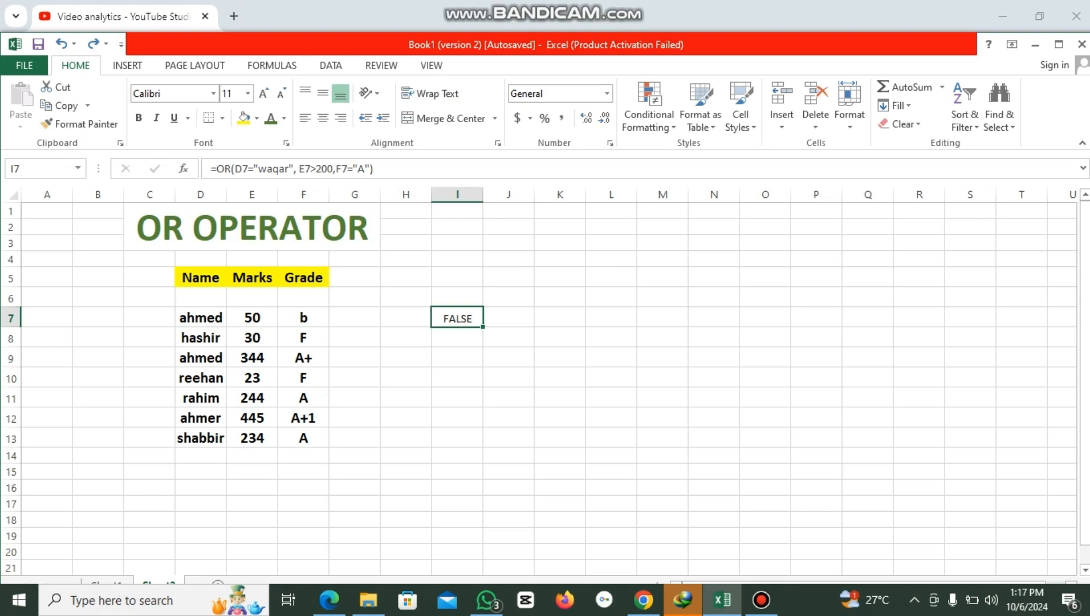
double_click(463, 319)
key("Escape")
key("BackSpace")
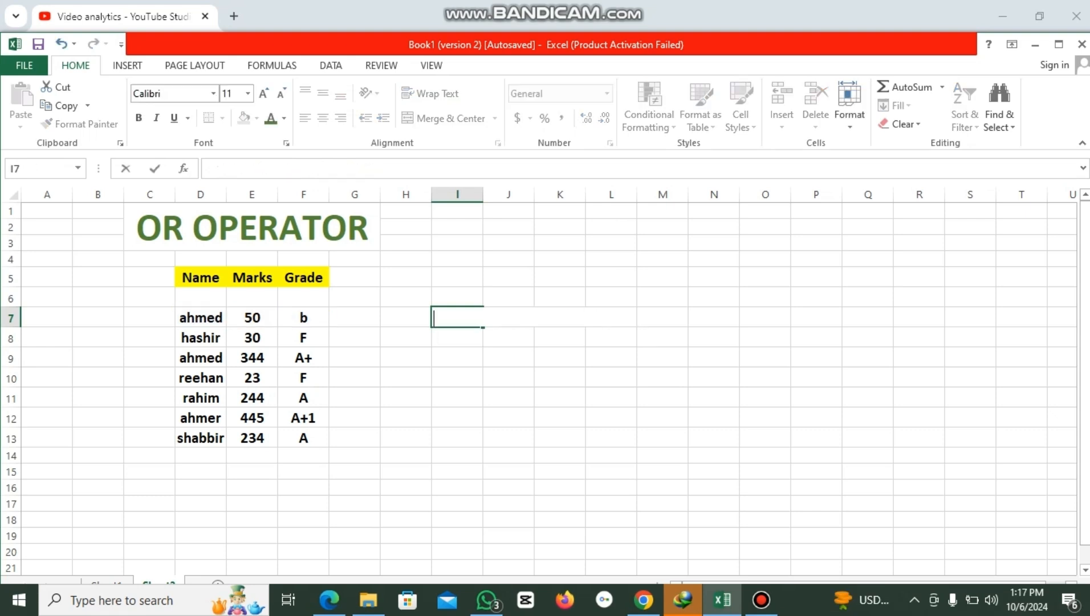
type("=if")
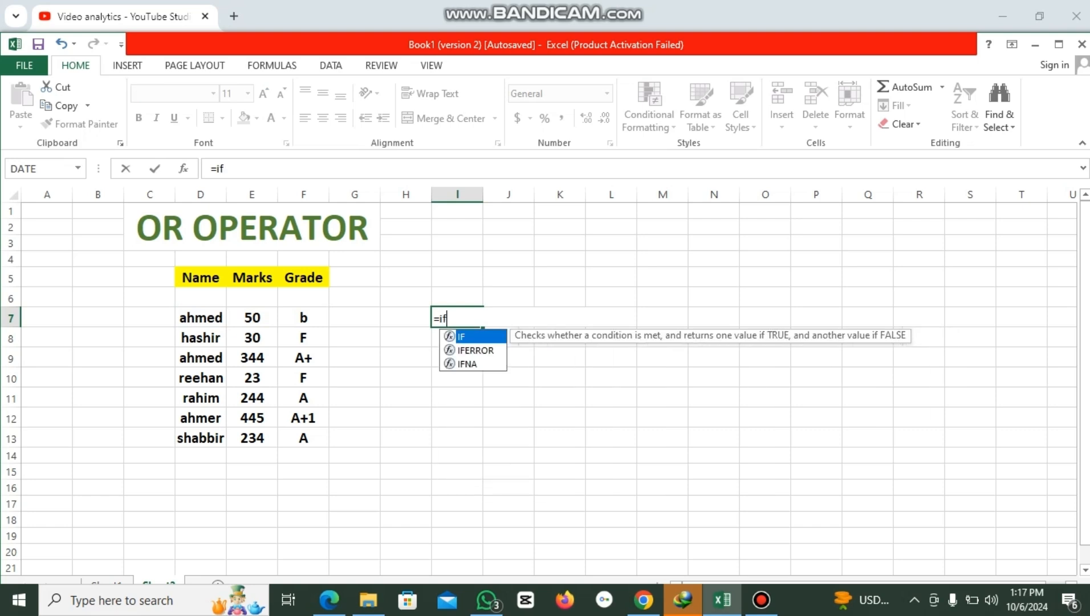
type("(")
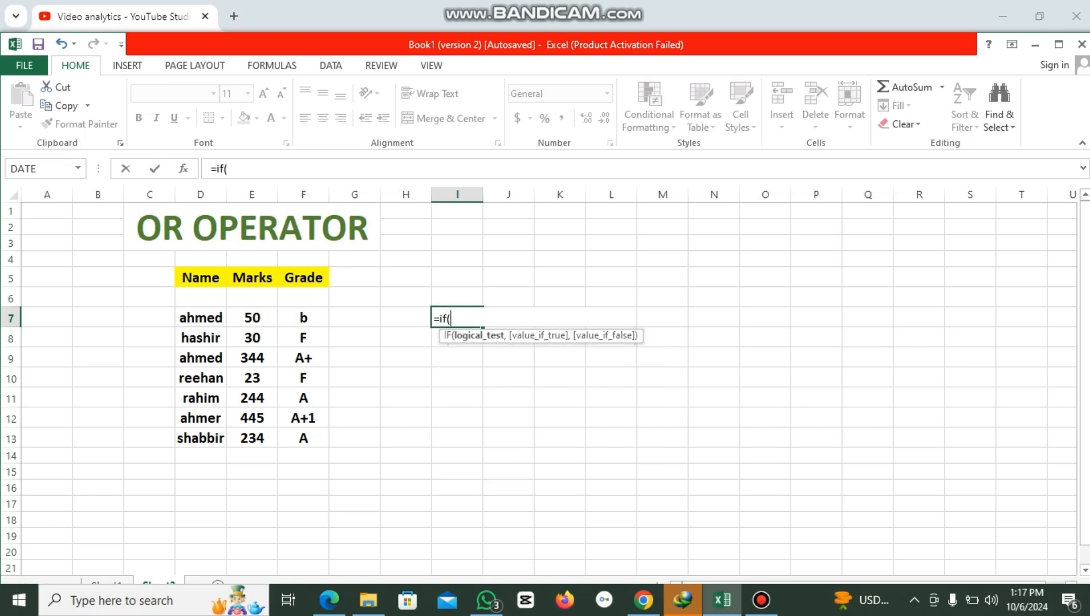
type("or")
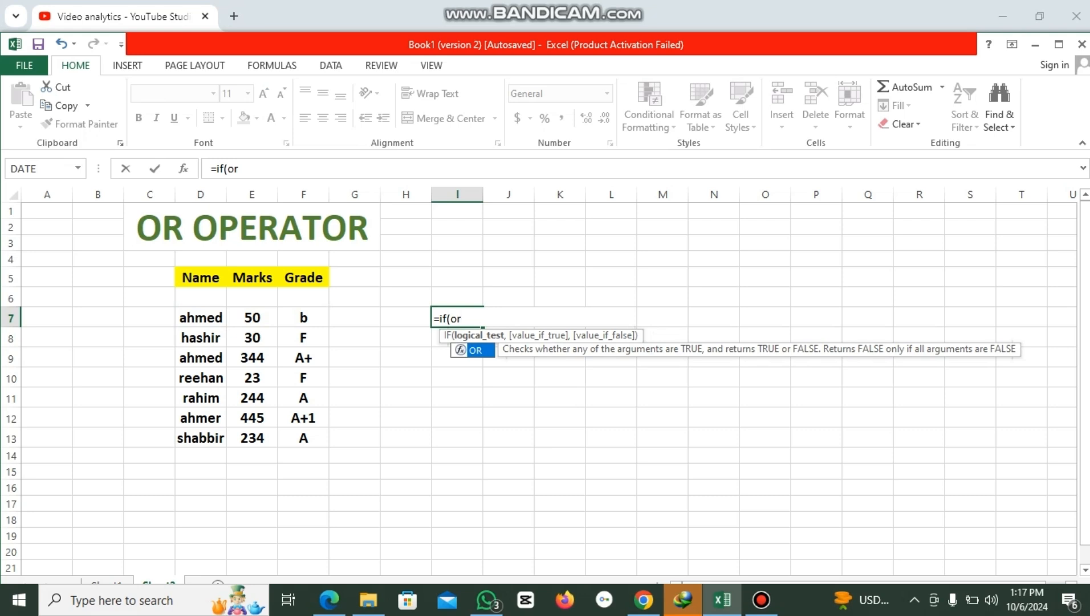
key("Tab")
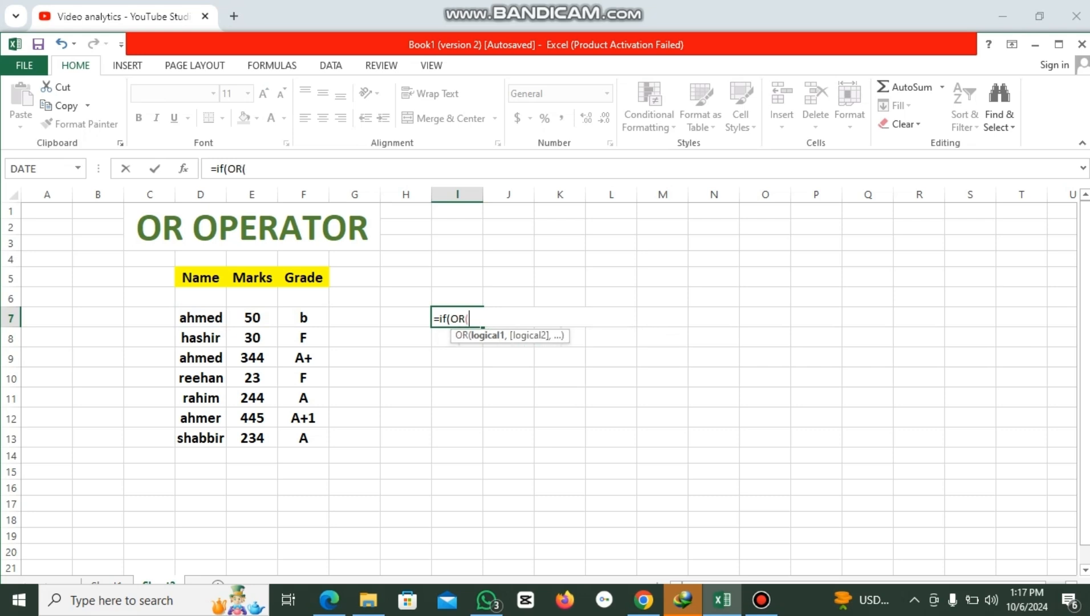
left_click(200, 318)
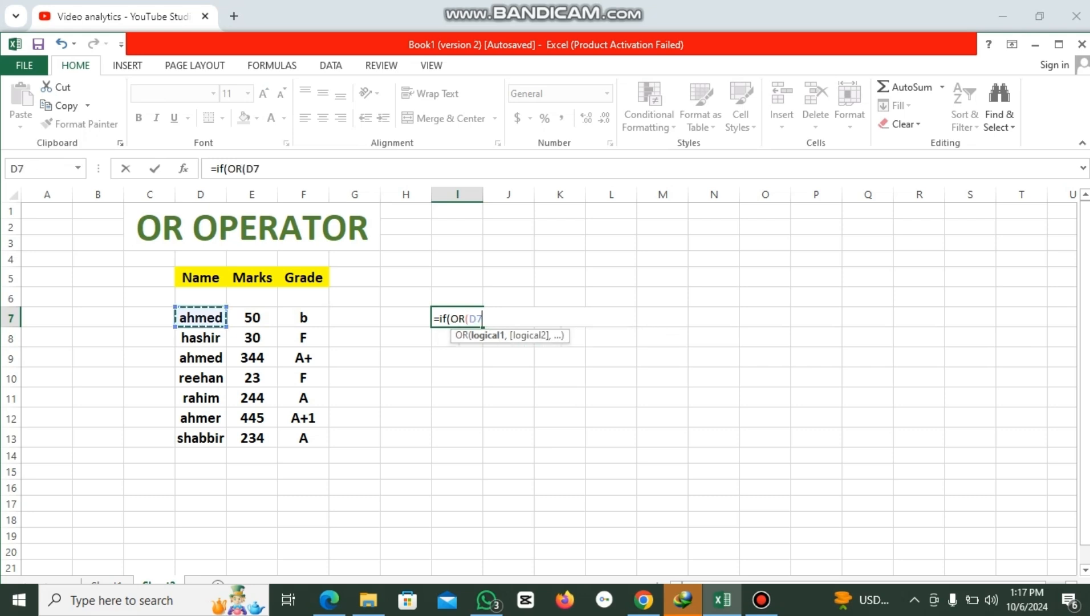
type("=\"ahmed\" ,")
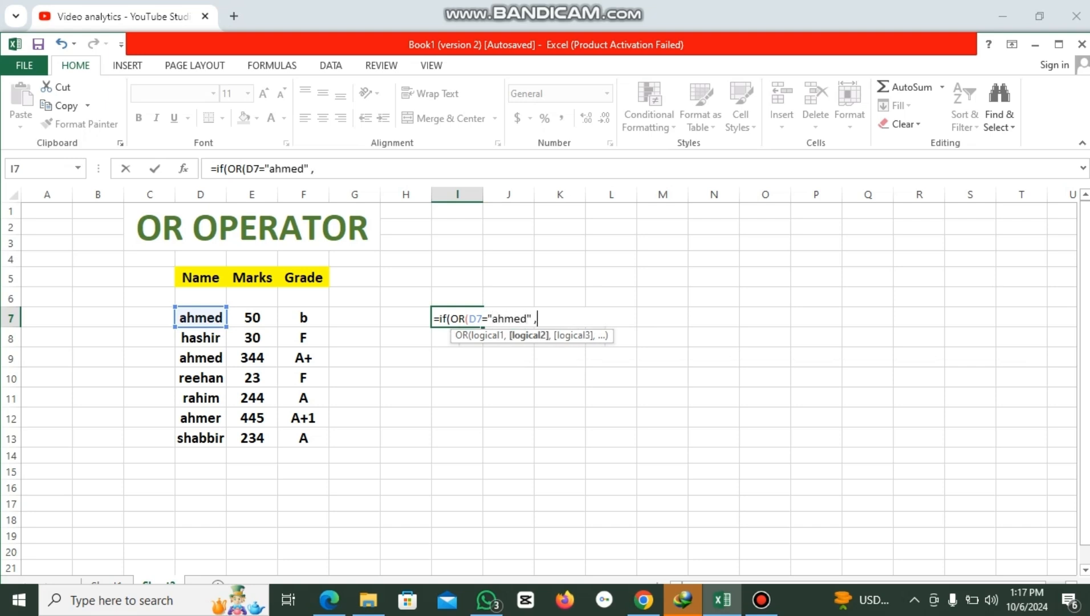
Add the conditions E7>50 and F7="b" to the nested OR and close it as the IF formula's logical test.
left_click(252, 318)
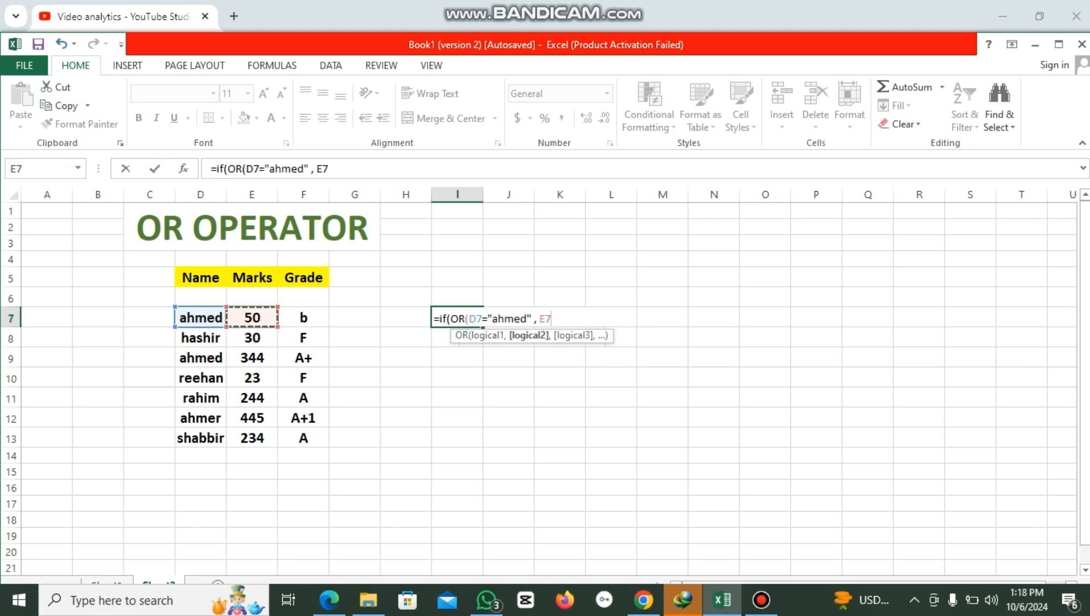
type(">50 ,")
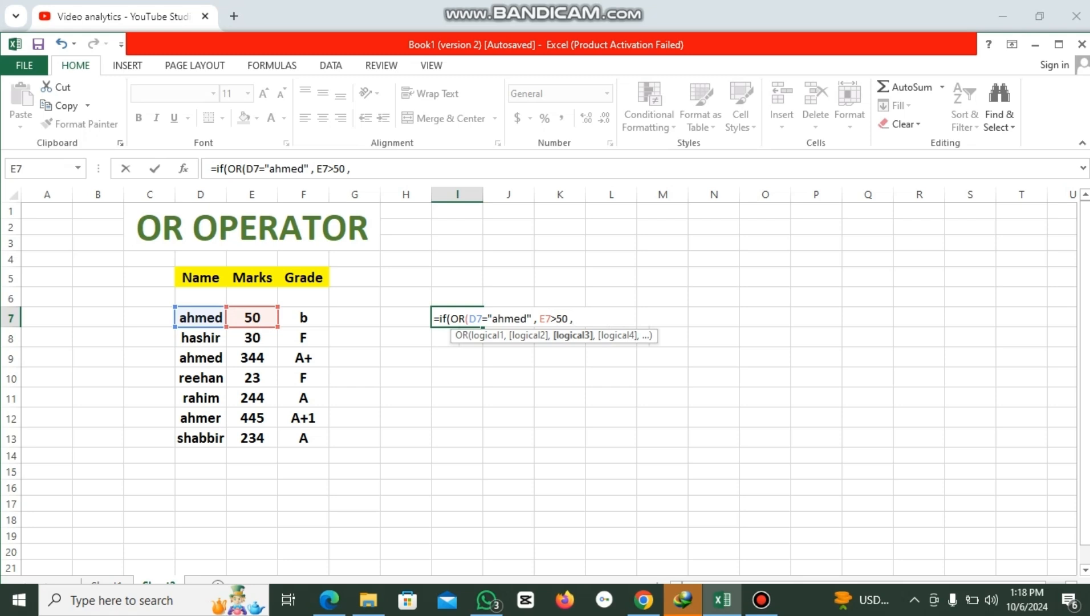
left_click(303, 318)
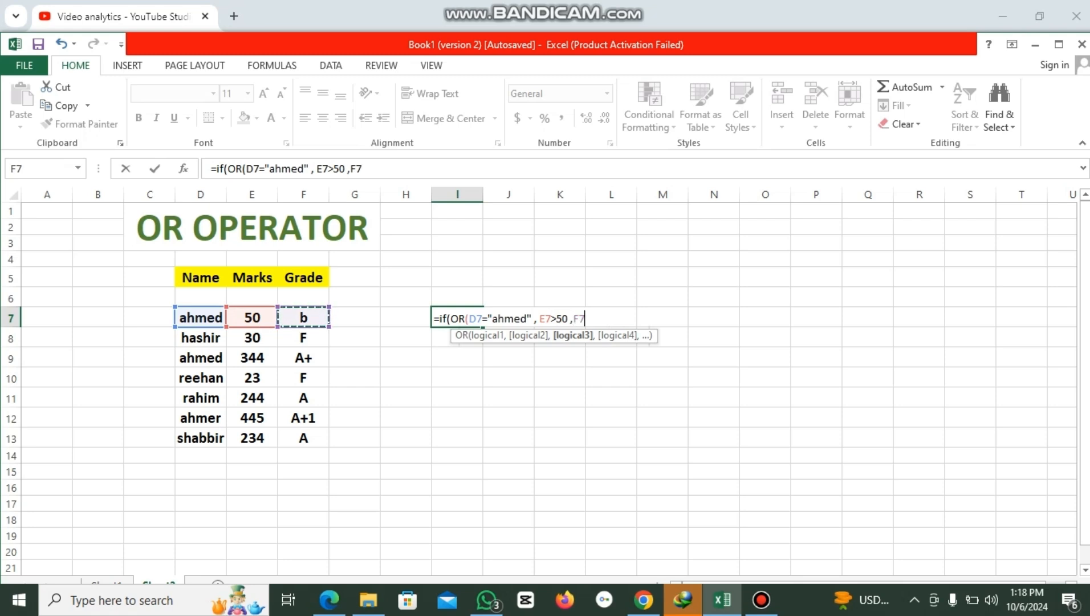
type("=\"b\")")
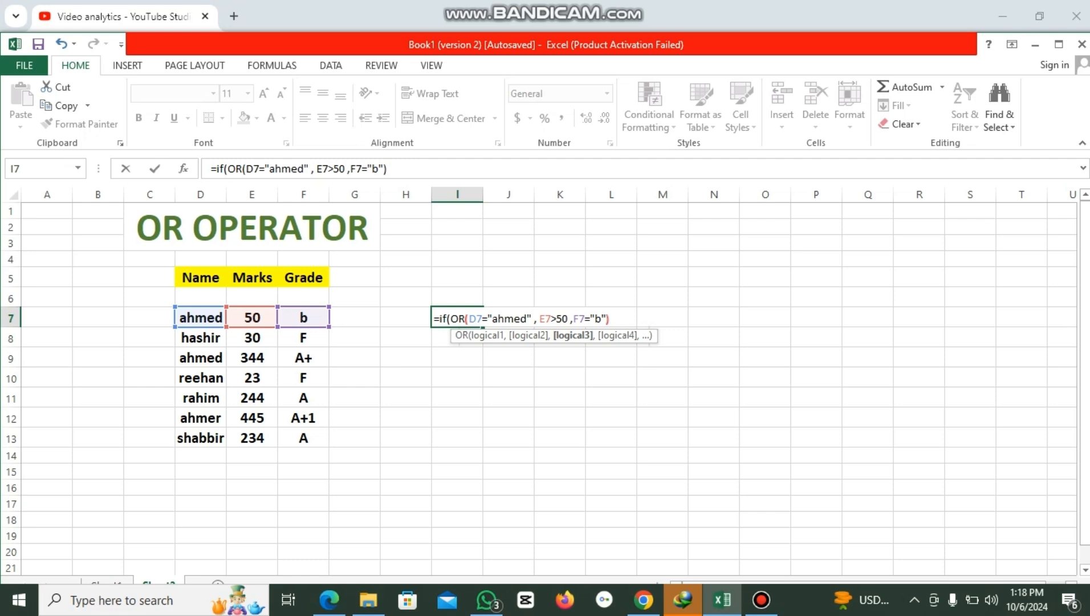
type(",")
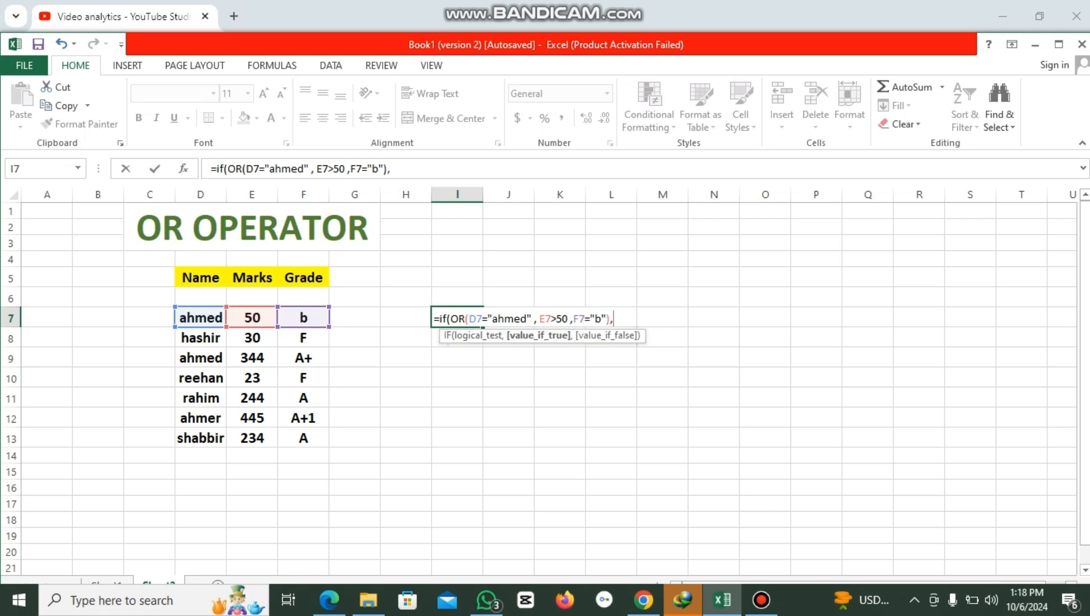
Finish the IF formula in I7 with "good job" as the true result and "your value is not valid" as the false result.
type("\"good job")
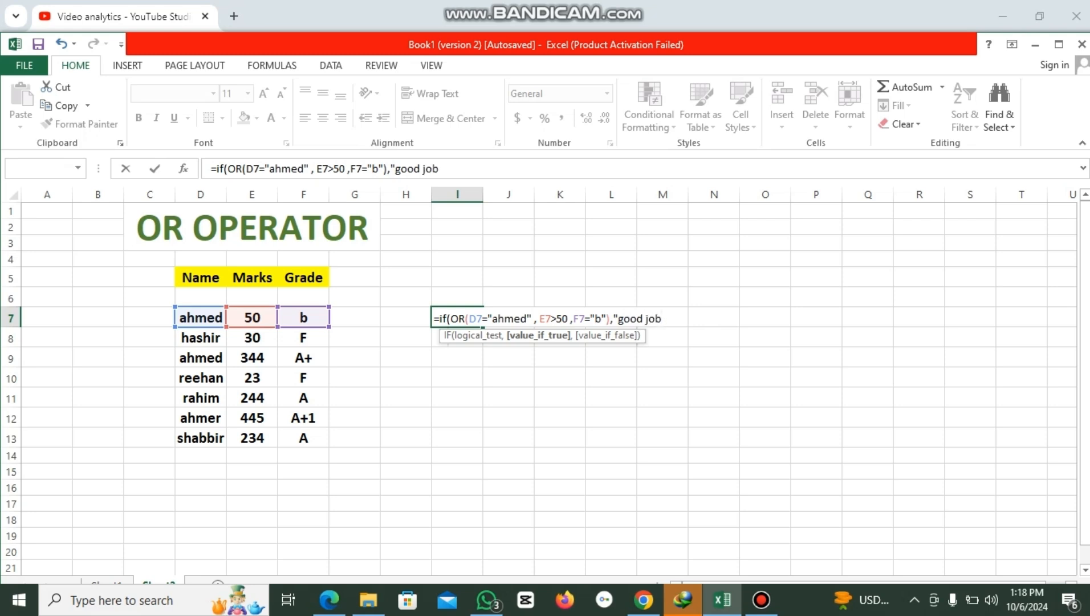
type("\" ")
type(",")
type(" \"yo")
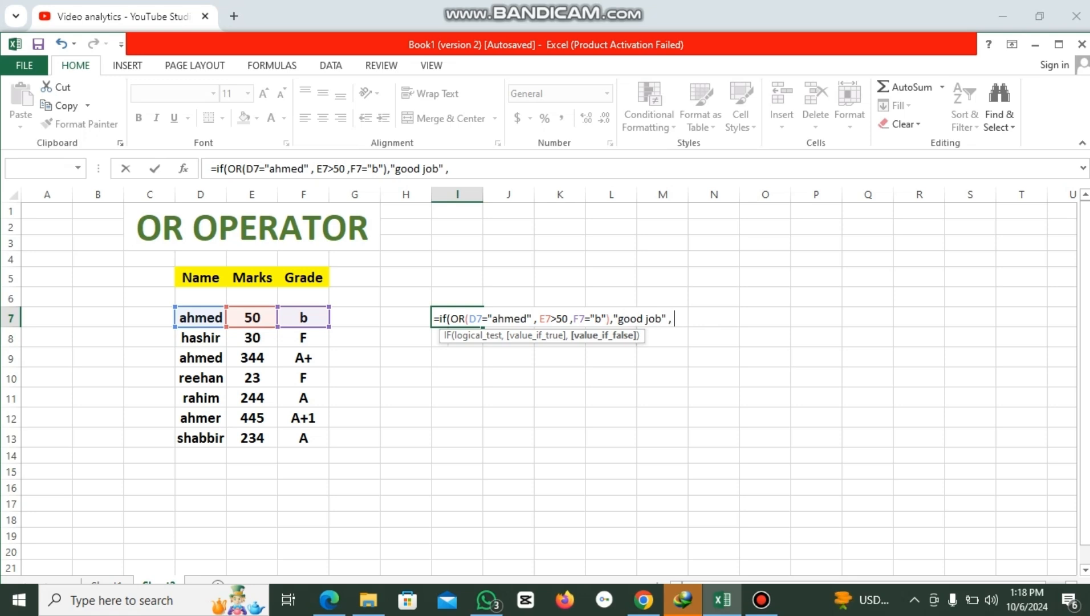
type("ur value i")
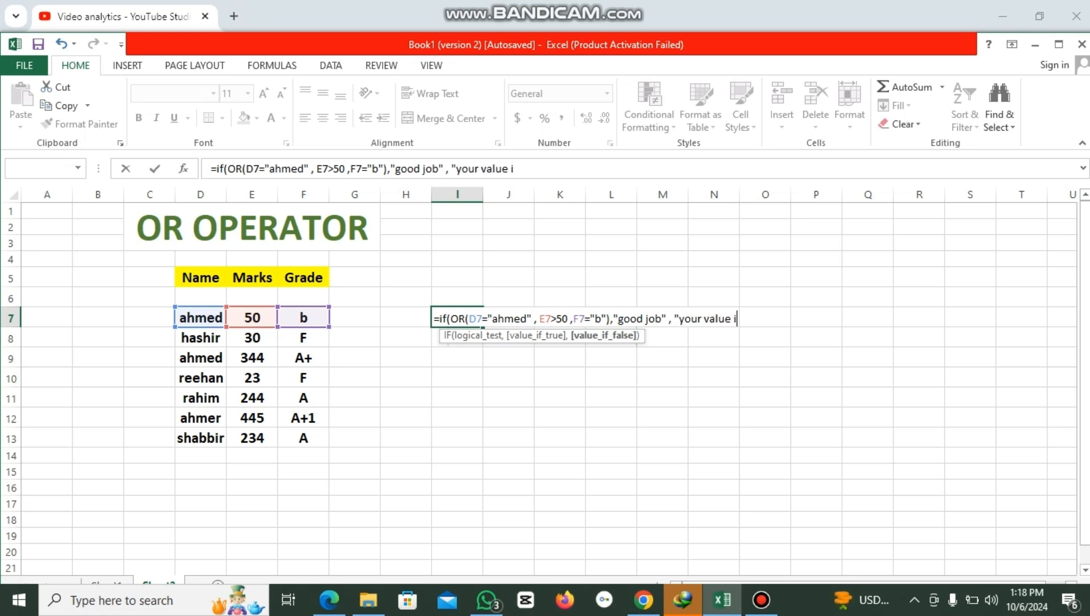
type("s not valid")
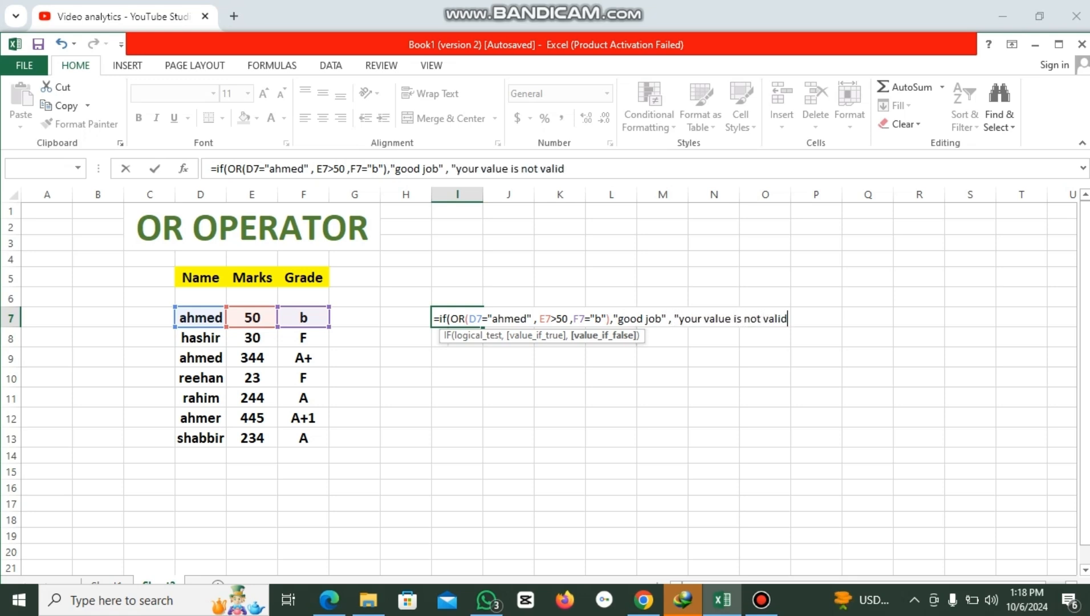
type("\")")
key("Return")
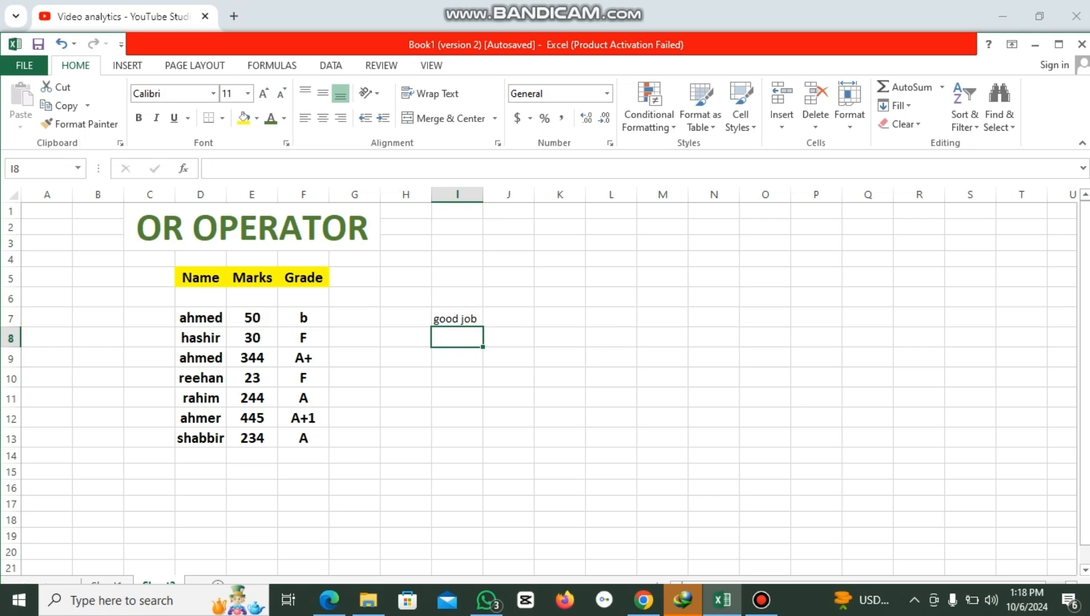
double_click(478, 319)
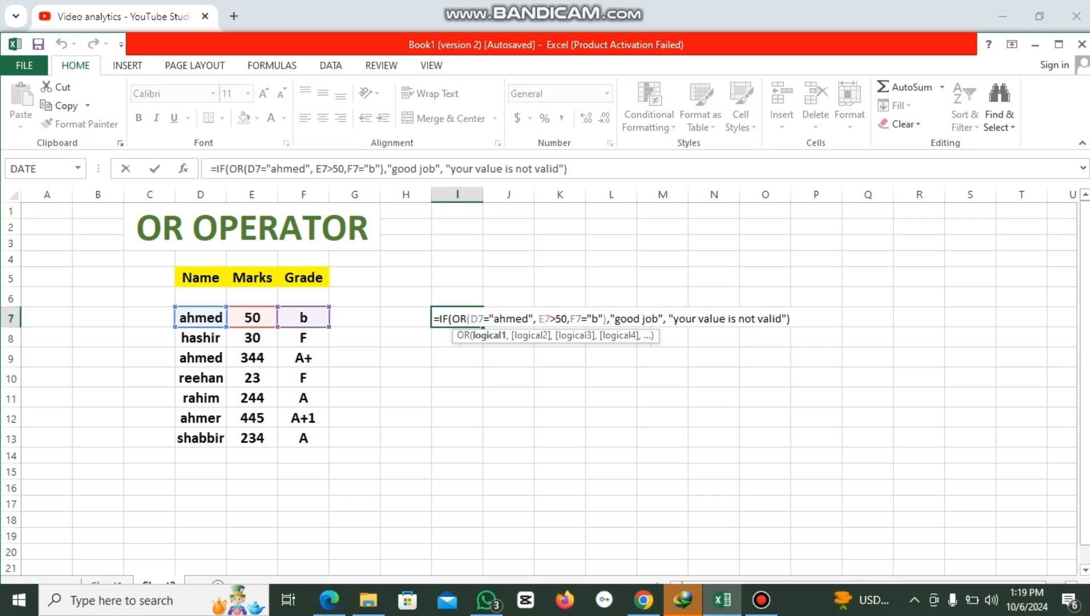
key("Return")
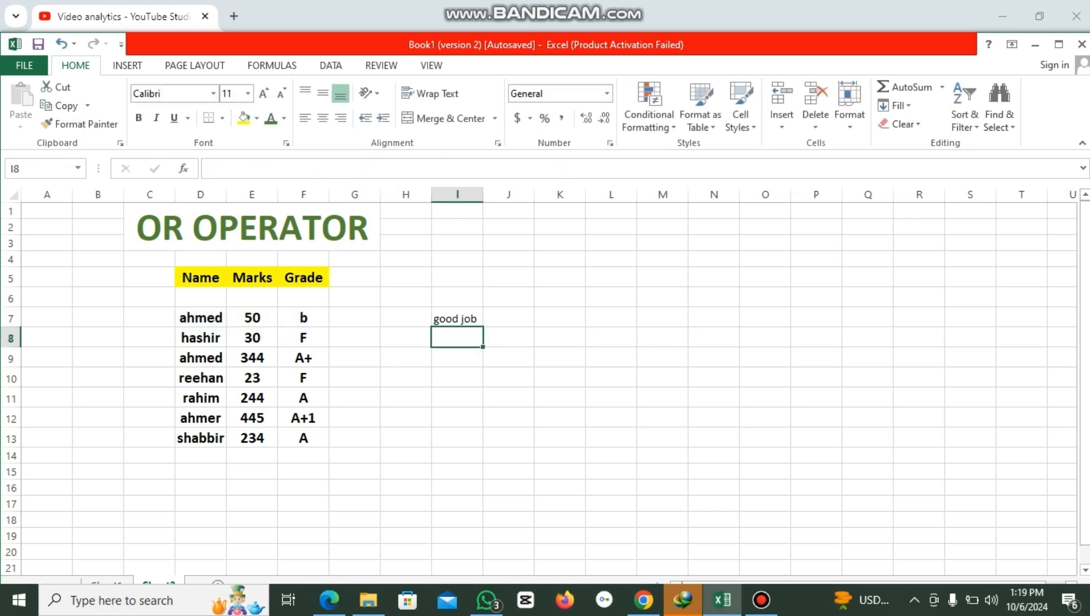
Replace the first student's name in D7 with a name that does not match the formula's name condition.
left_click(201, 318)
key("BackSpace")
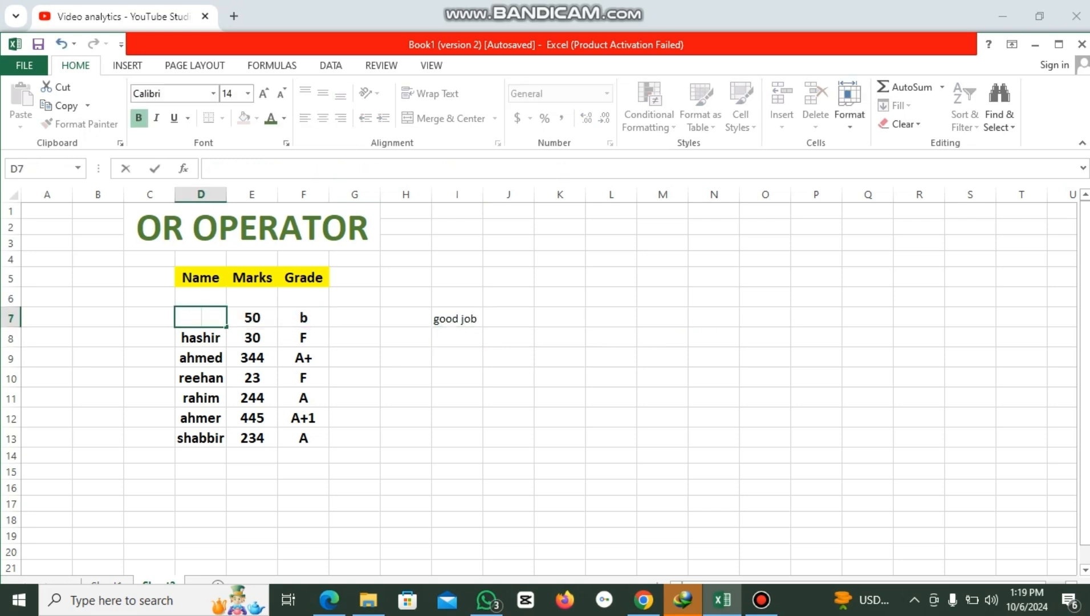
type("waqar")
key("Return")
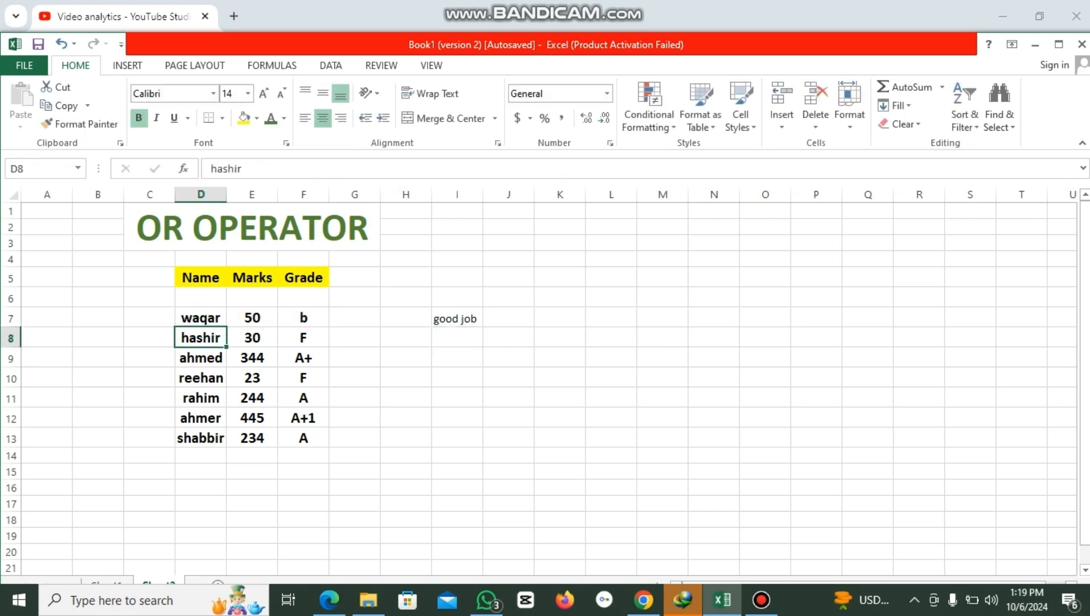
Set the first student's marks in E7 to 40.
left_click_drag(252, 317, 304, 318)
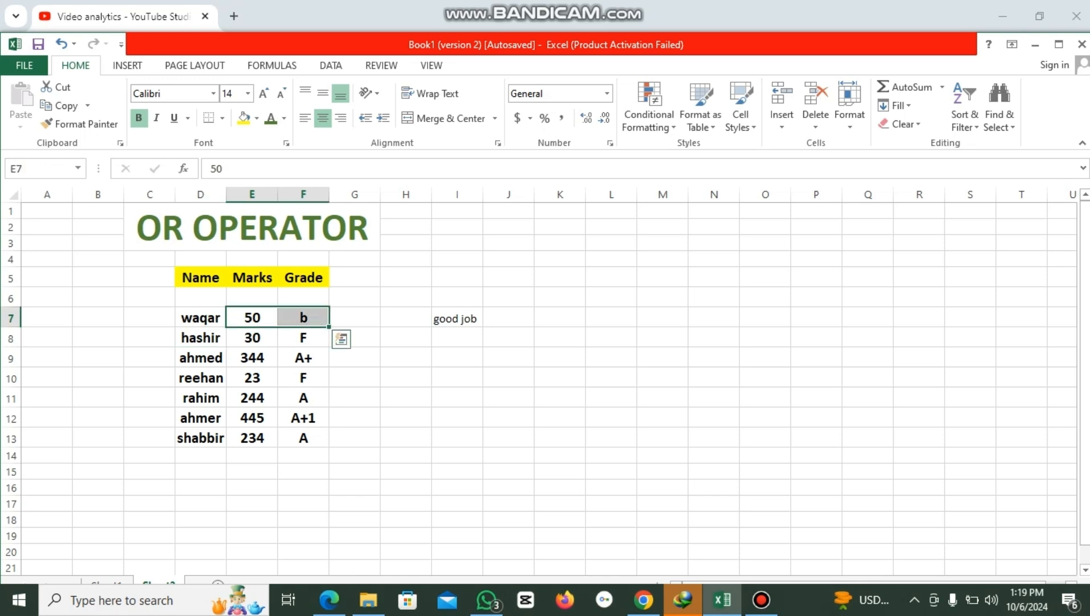
key("F2")
key("BackSpace")
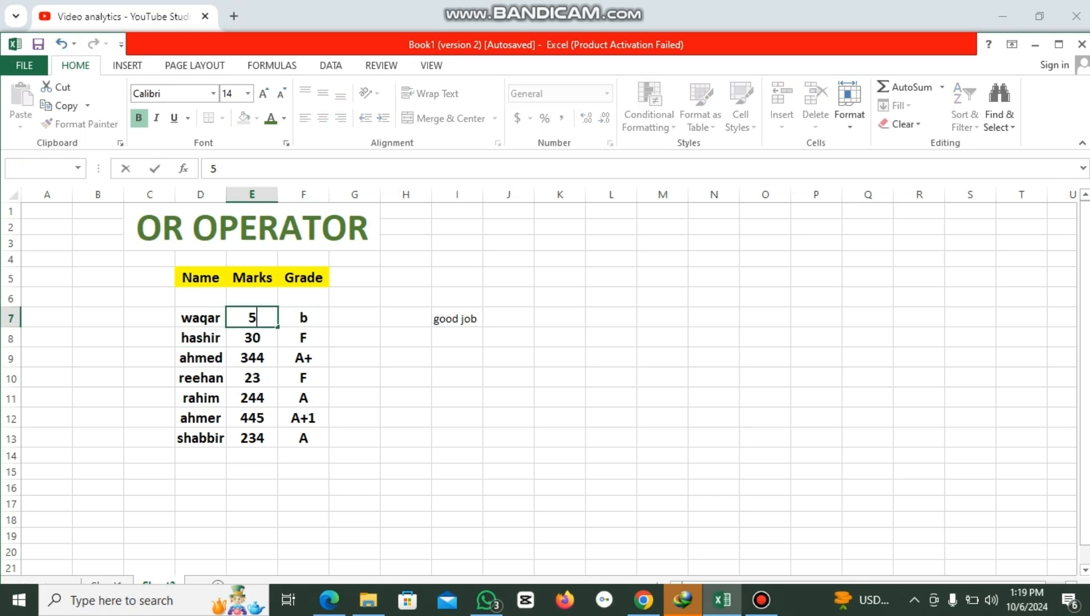
key("BackSpace")
type("40")
key("Return")
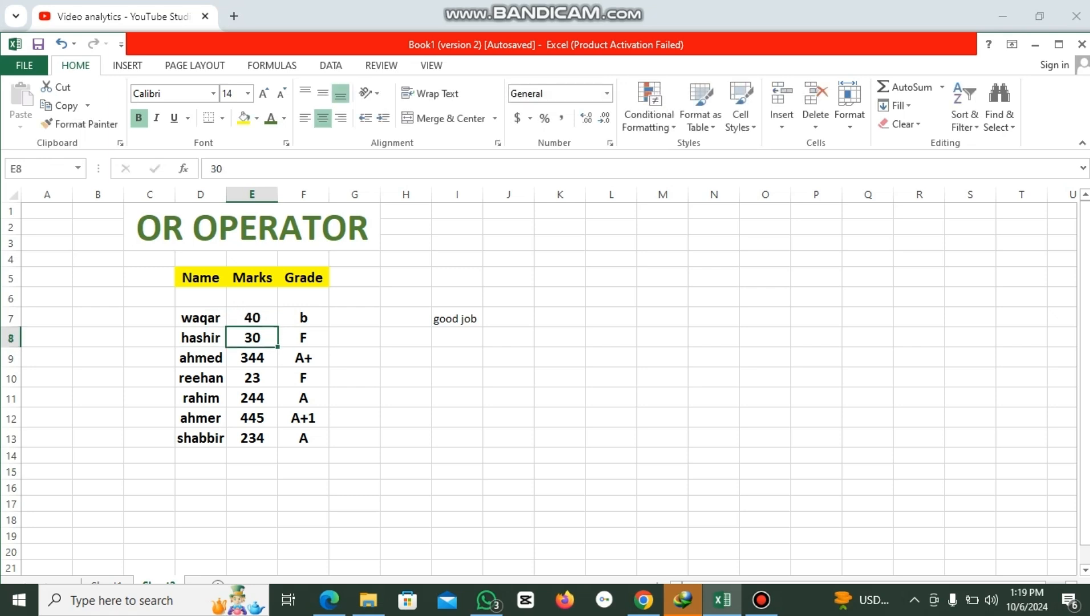
Set the first student's grade in F7 to c and check the record in D7:F7 against the formula in I7.
left_click(304, 318)
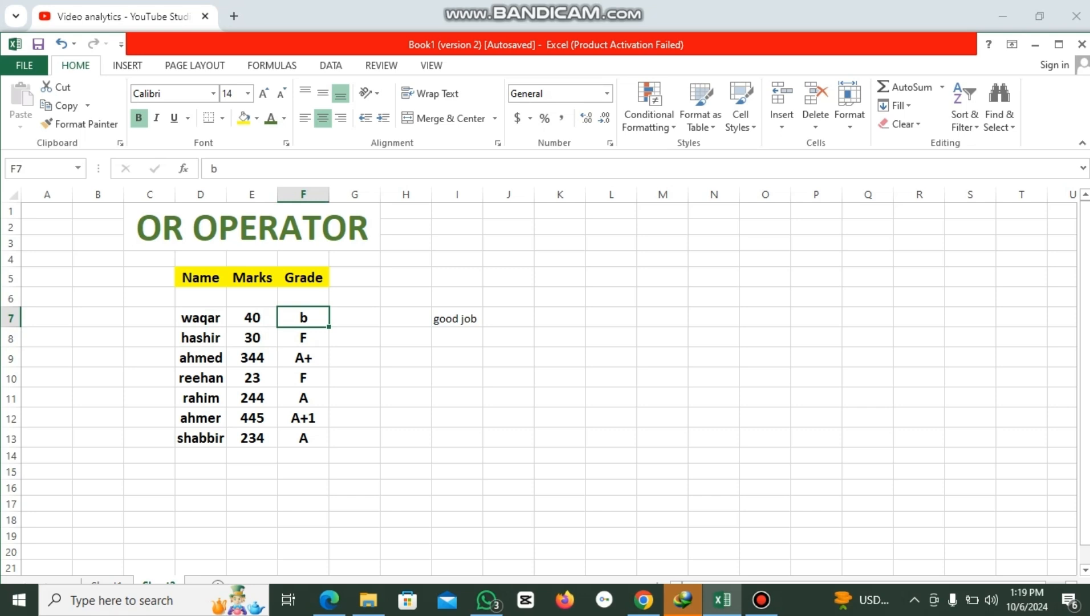
key("BackSpace")
type("c")
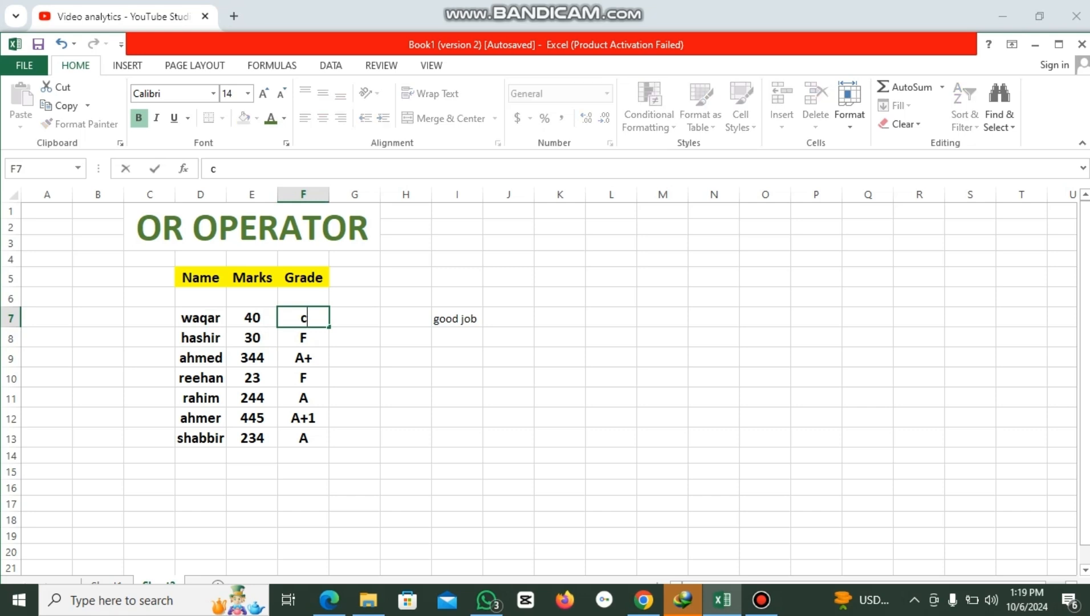
key("Return")
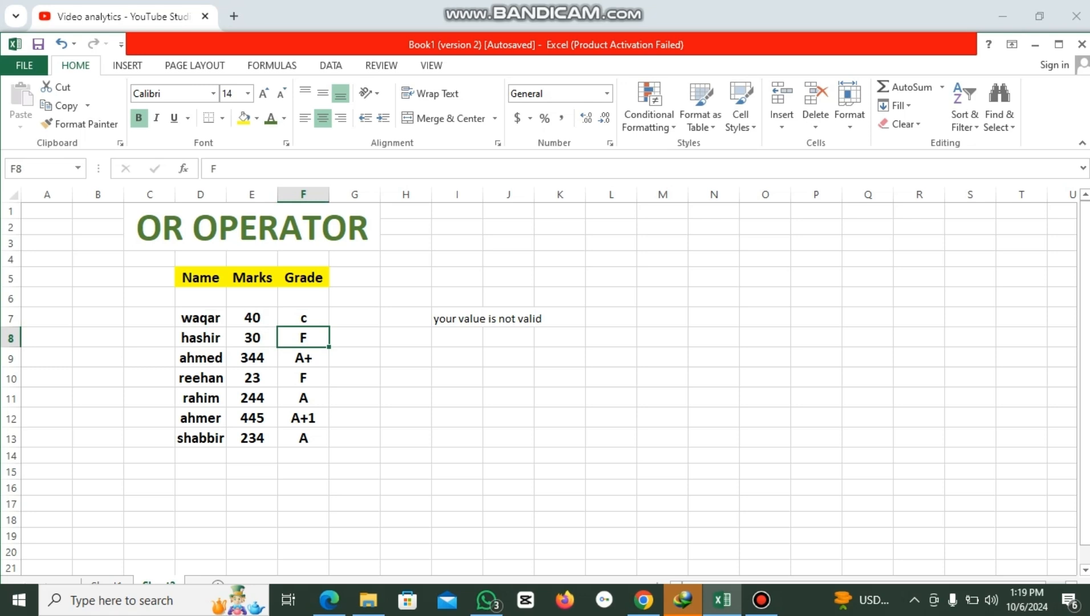
left_click_drag(201, 319, 304, 318)
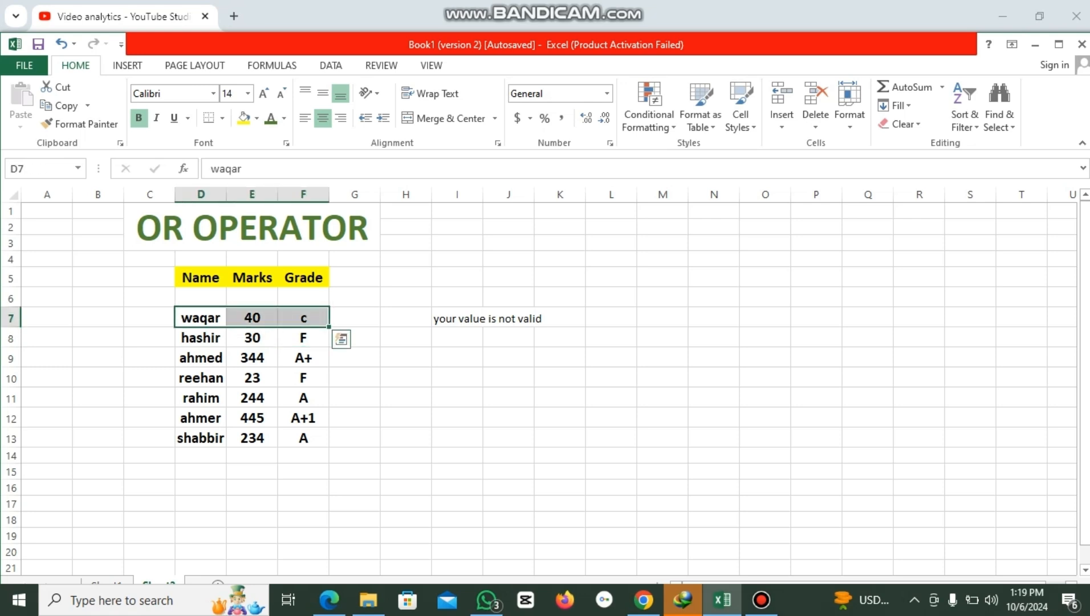
double_click(454, 319)
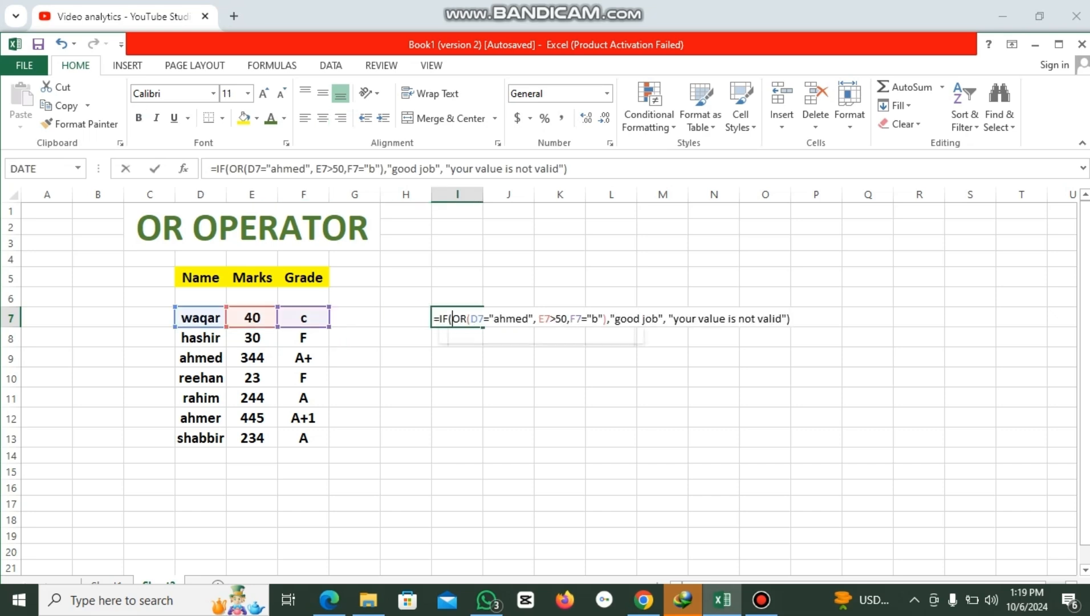
key("Return")
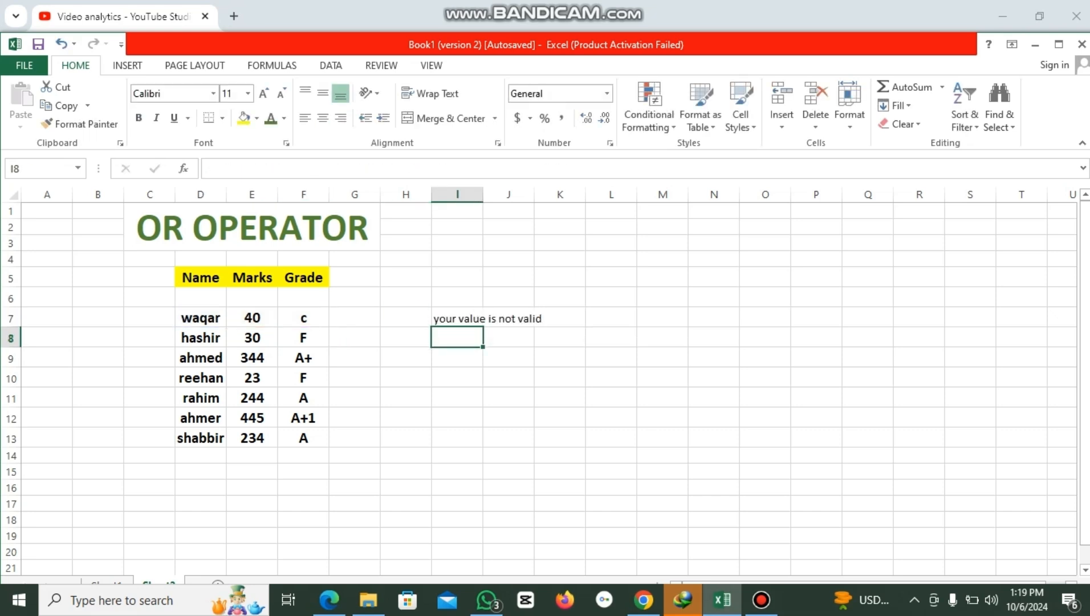
Set the first student's grade in F7 to b.
left_click(304, 319)
key("BackSpace")
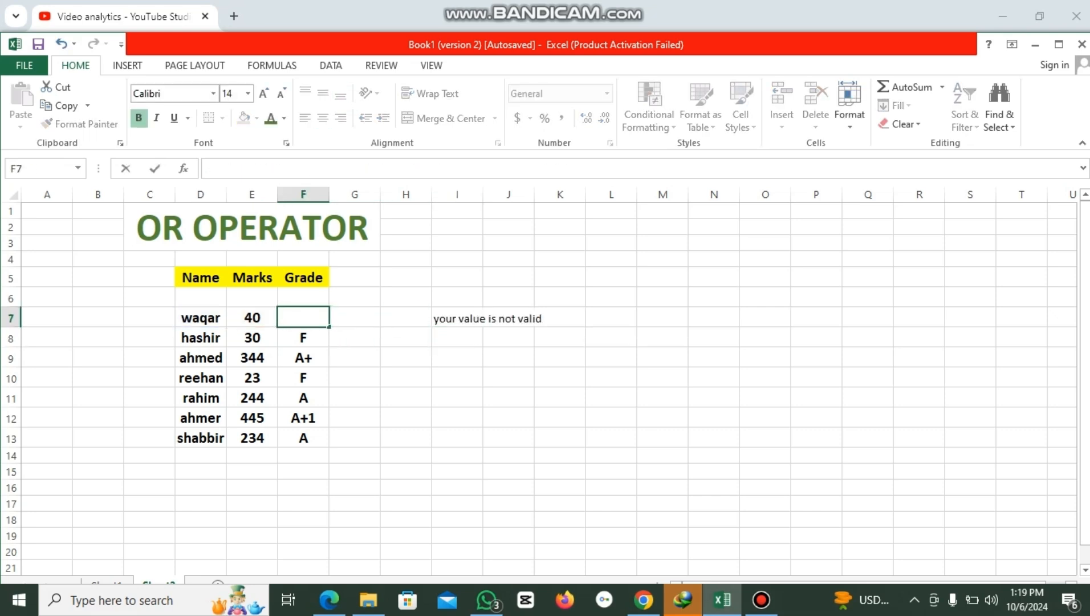
type("b")
key("Return")
key("Return")
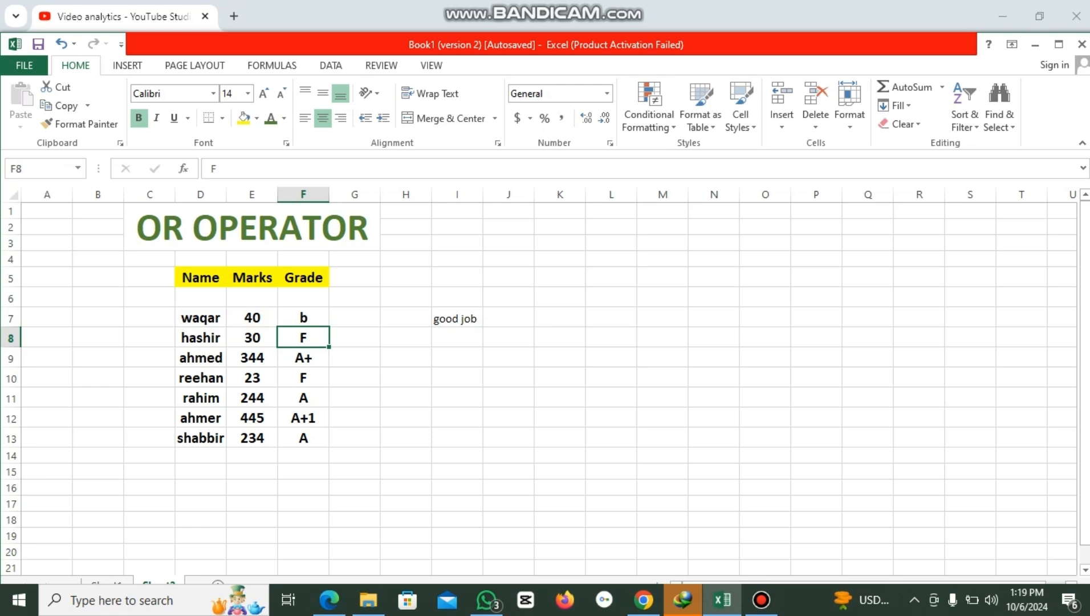
Review the first student's record and the IF formula in I7, examining its nested OR conditions, true result and false result.
left_click_drag(201, 318, 303, 318)
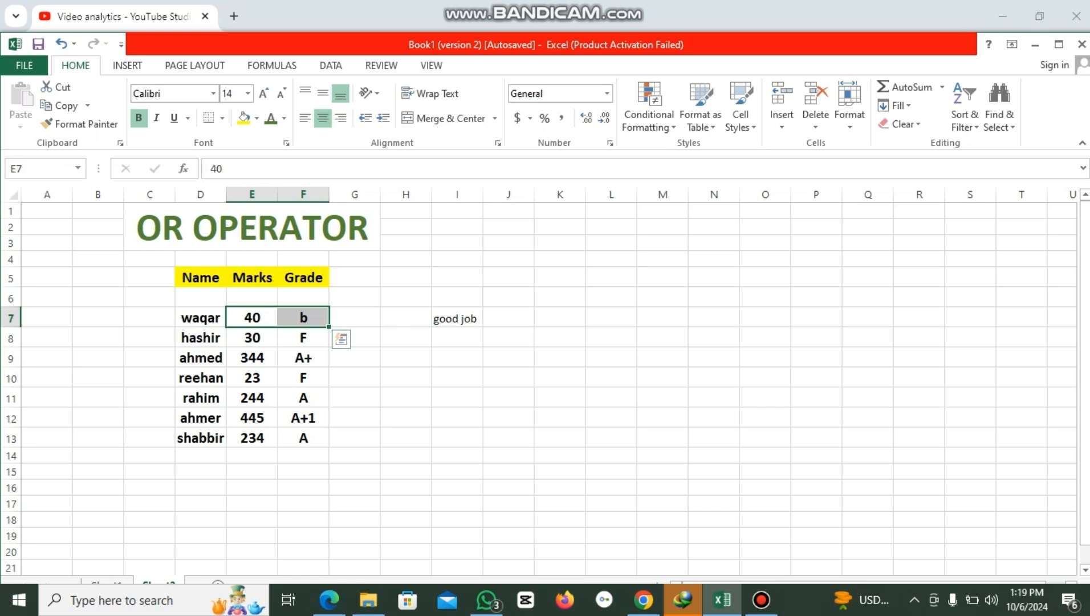
double_click(461, 318)
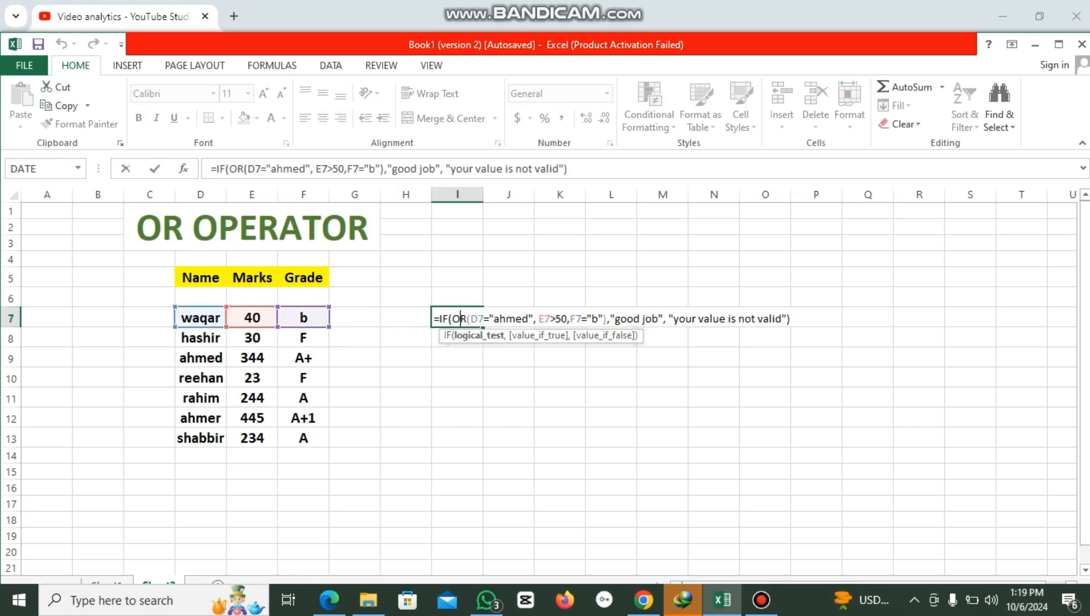
left_click_drag(668, 318, 788, 318)
left_click_drag(611, 318, 787, 318)
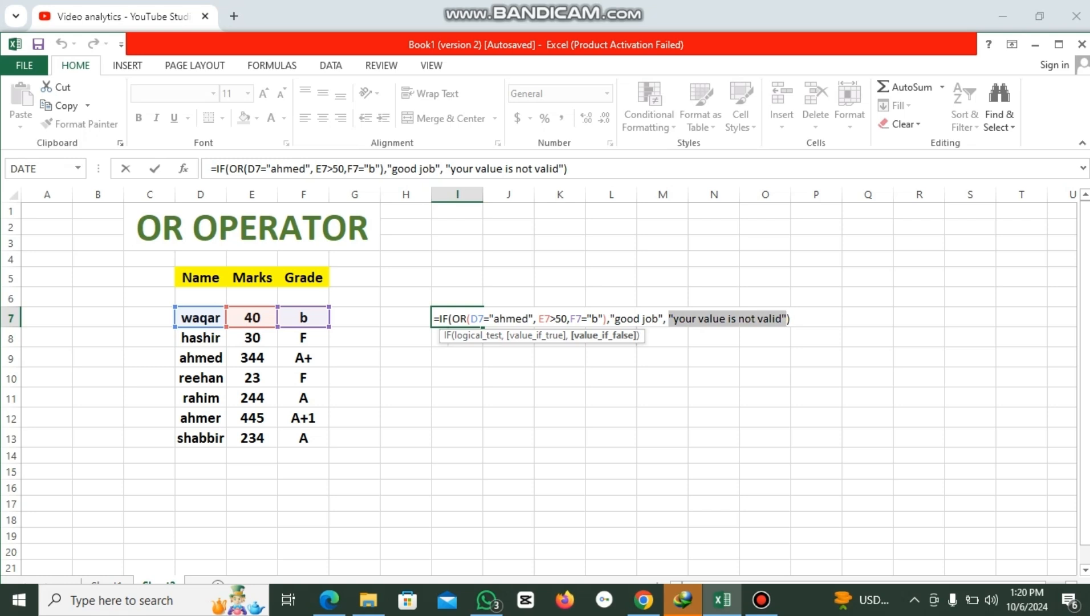
left_click_drag(611, 318, 659, 318)
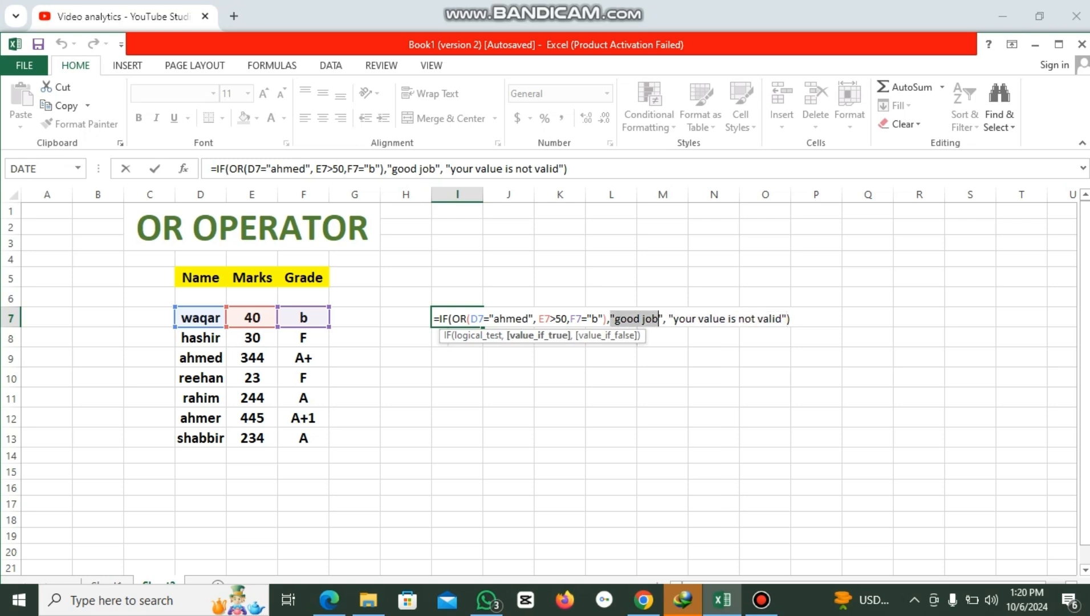
left_click_drag(449, 318, 607, 319)
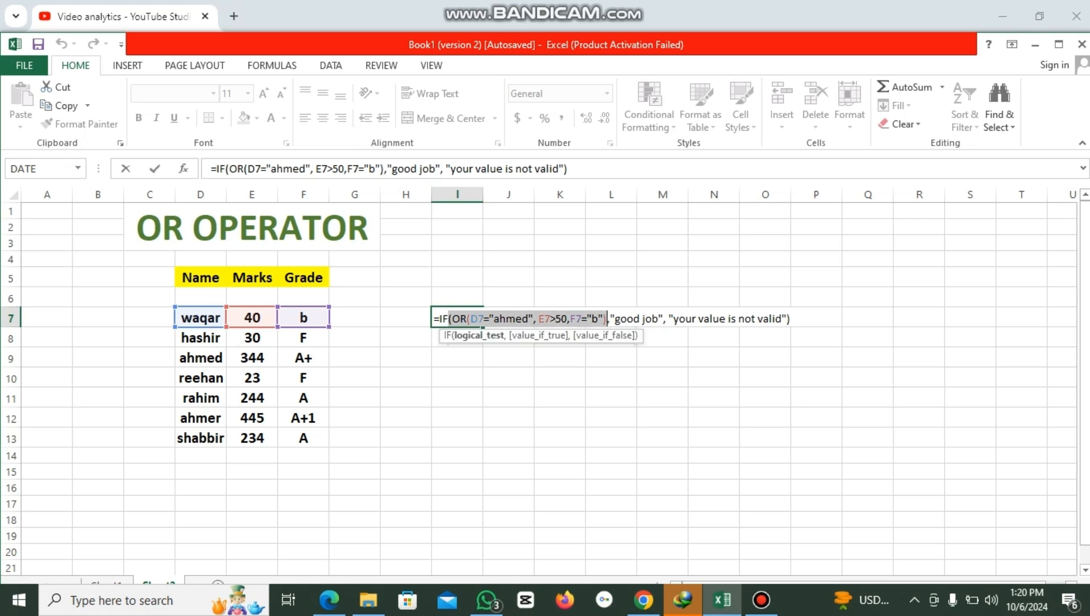
left_click(607, 318)
left_click_drag(435, 319, 634, 319)
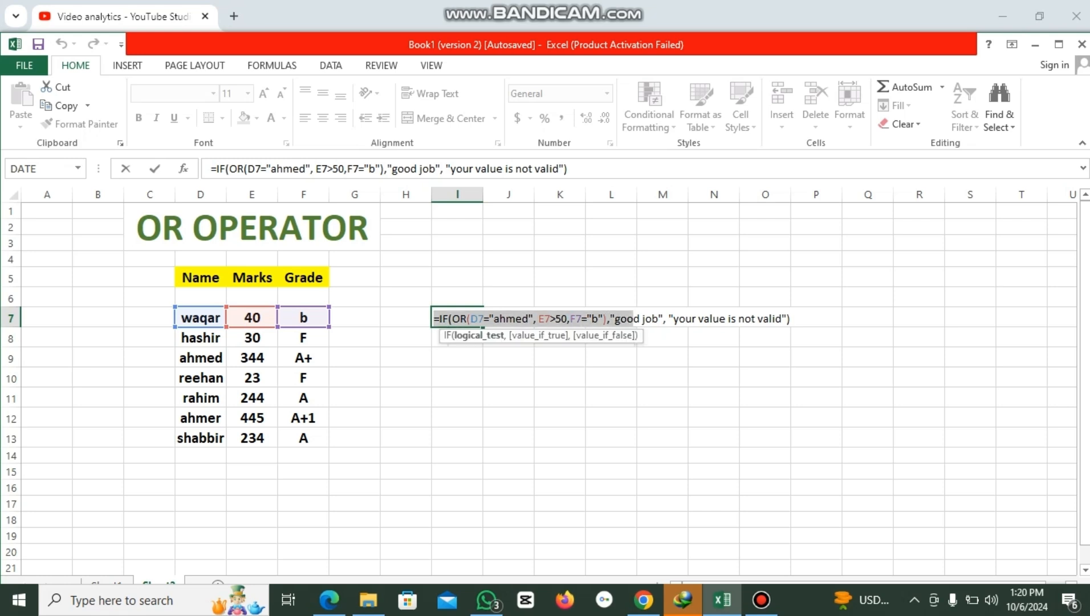
left_click(634, 319)
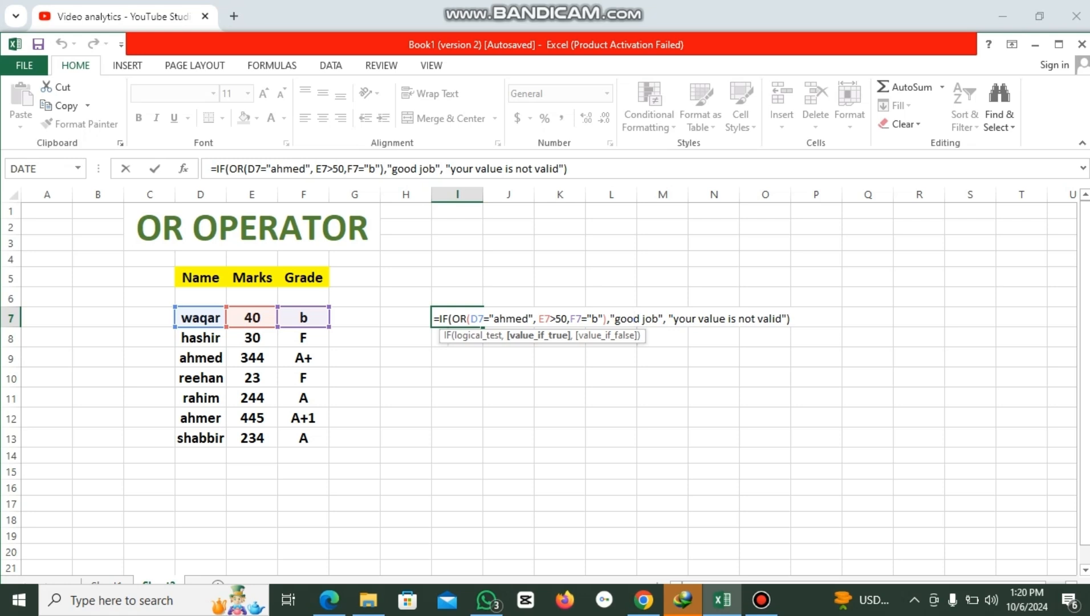
left_click_drag(610, 318, 666, 318)
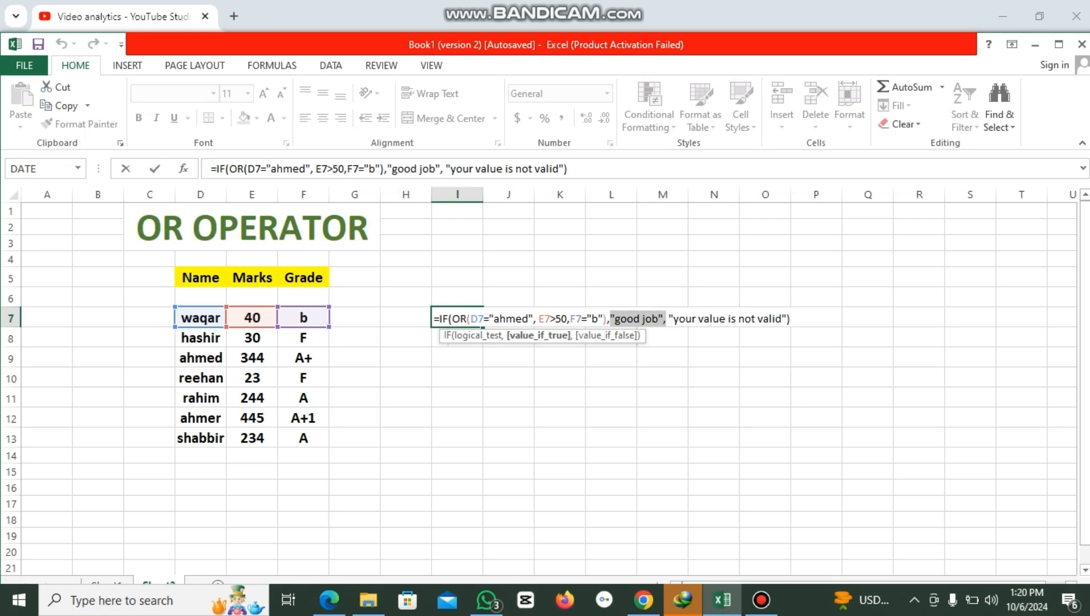
left_click_drag(470, 319, 607, 319)
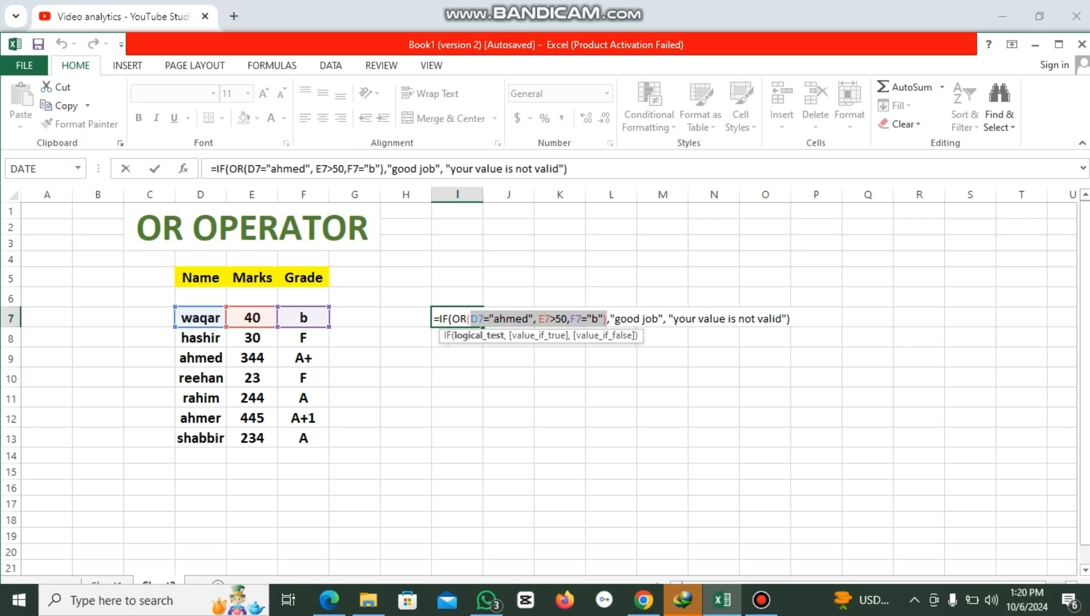
left_click_drag(667, 319, 791, 319)
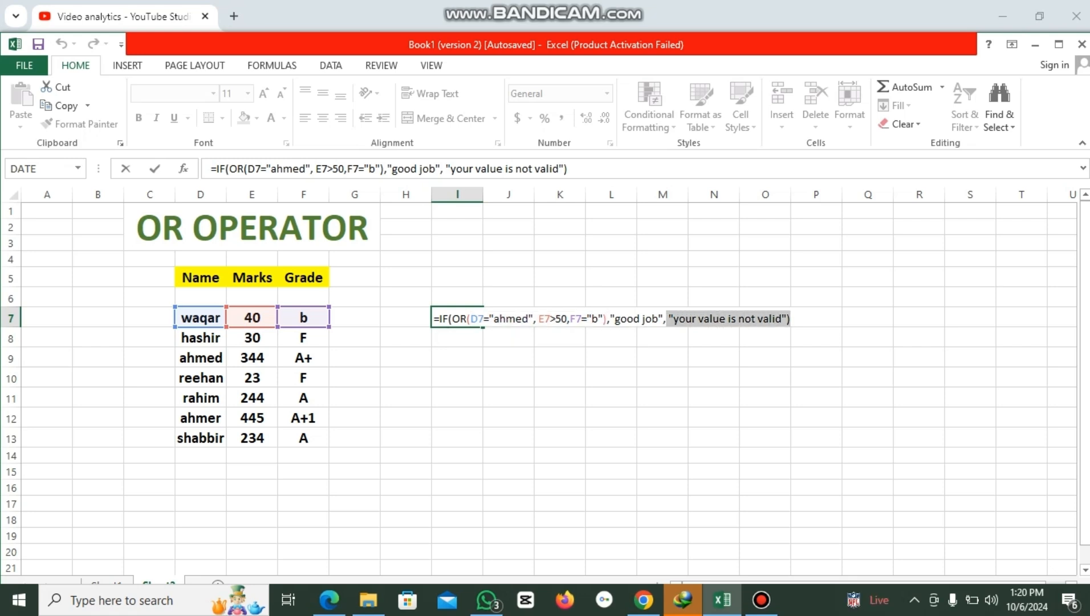